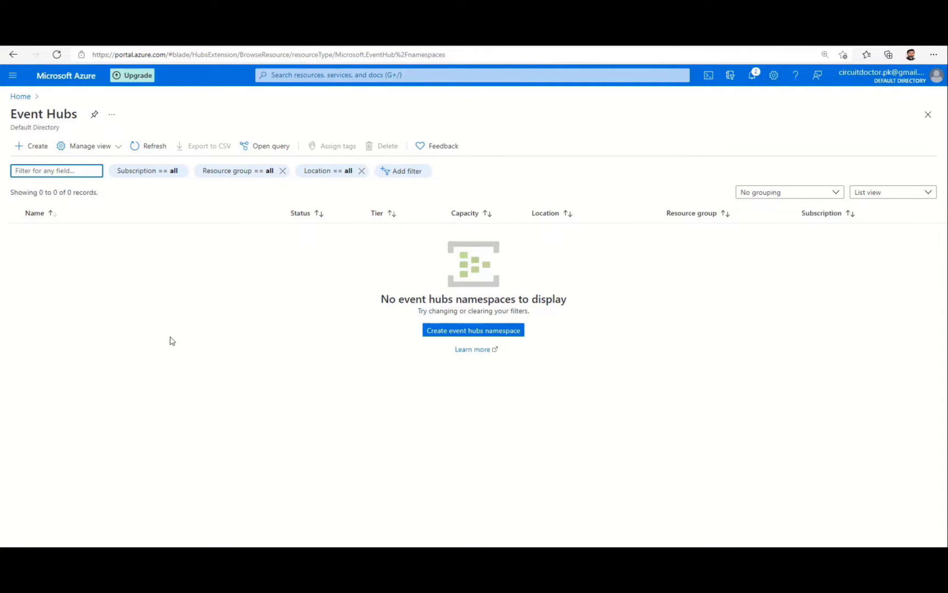
# - Set up a new Event Hubs namespace named azure-ns155 in resource group azureresourcegrp with the Standard pricing tier
pyautogui.click(487, 331)
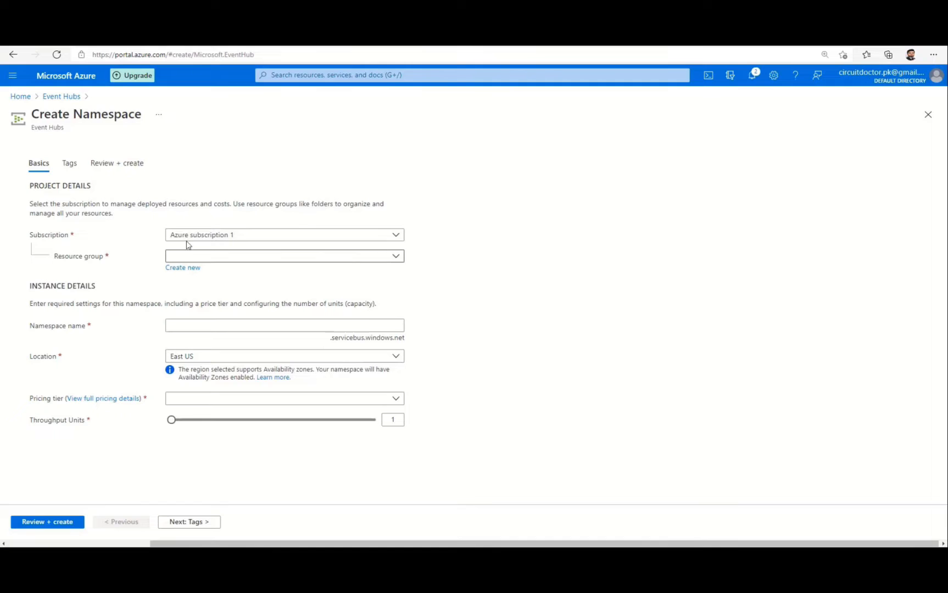
pyautogui.click(239, 255)
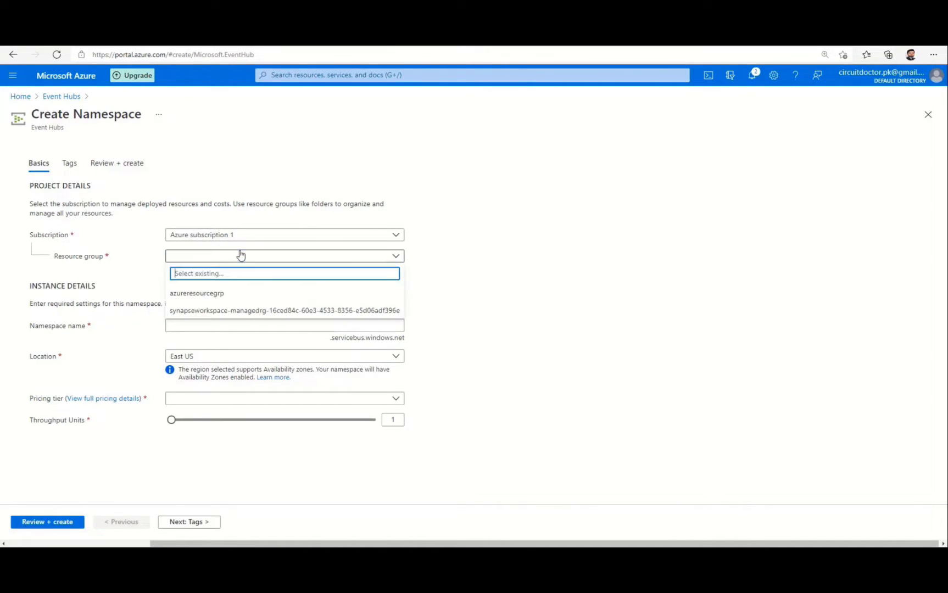
pyautogui.click(185, 296)
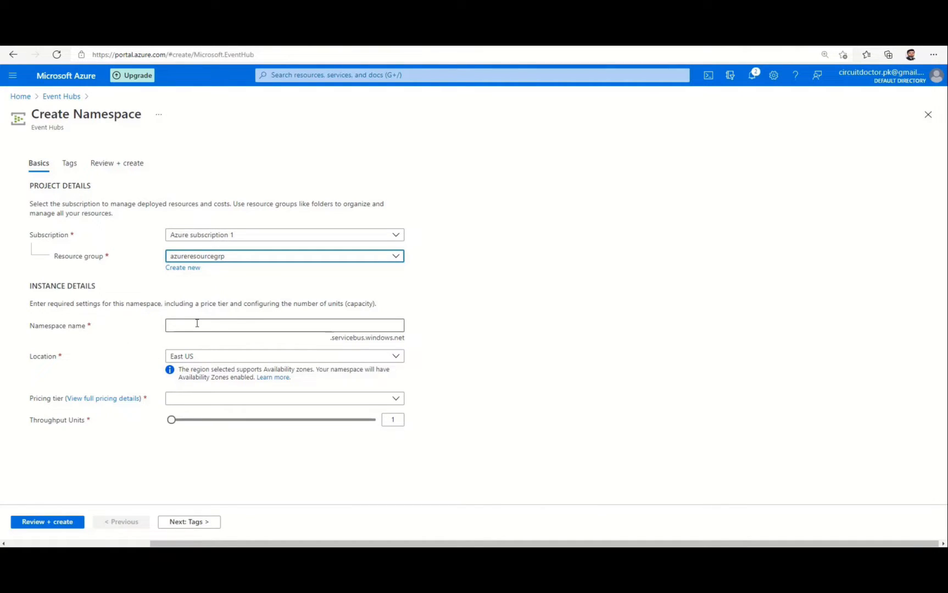
pyautogui.click(285, 324)
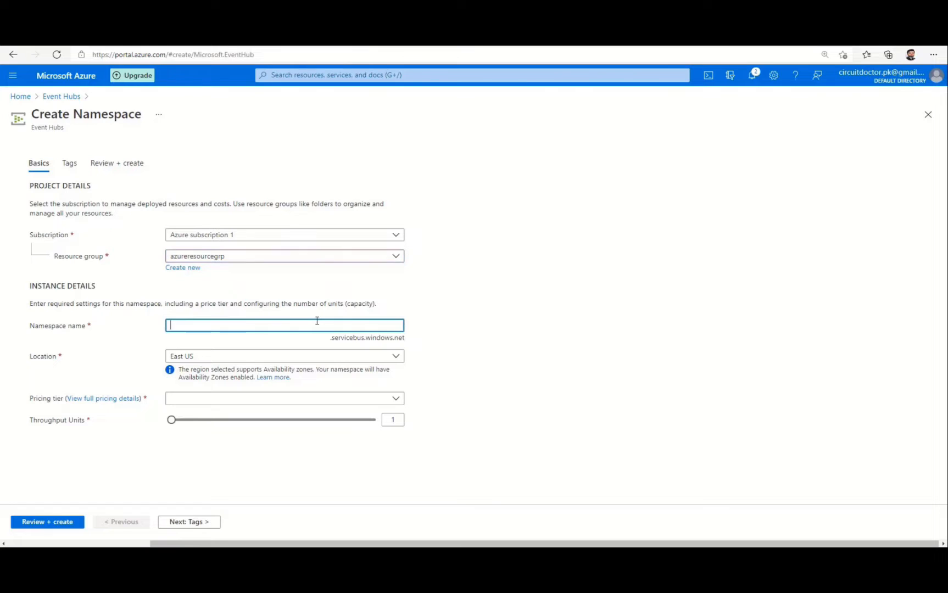
pyautogui.write('azure-ns155')
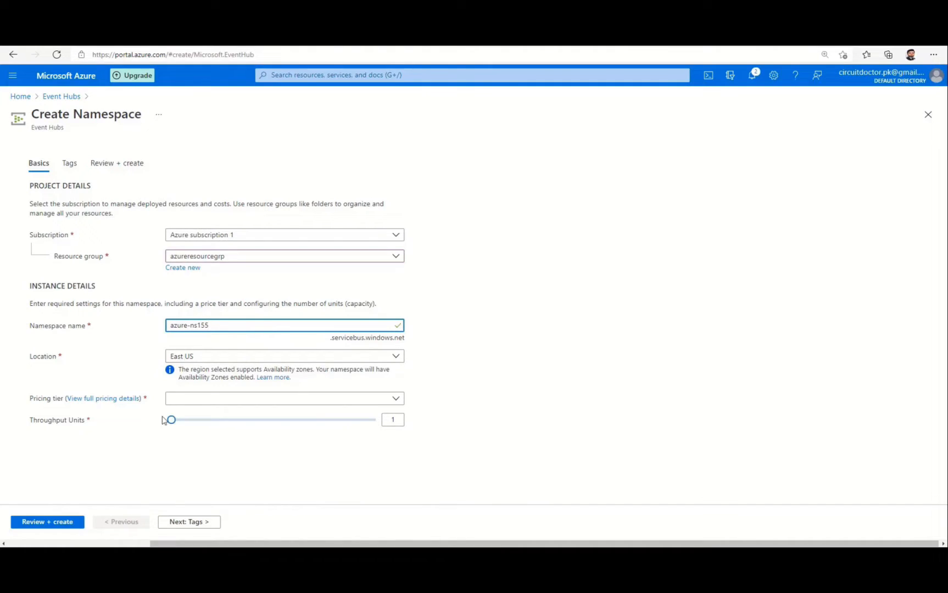
pyautogui.click(243, 403)
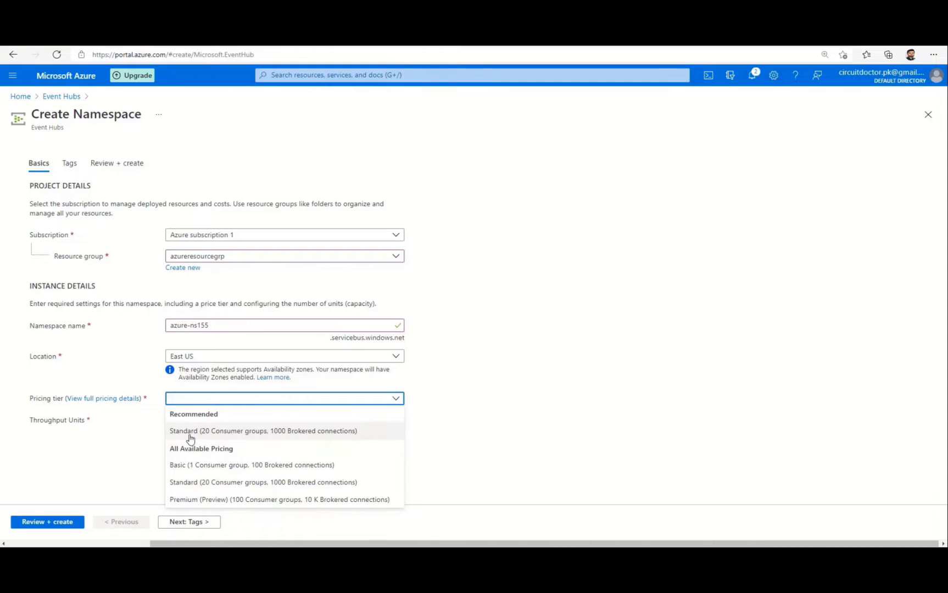
pyautogui.click(192, 437)
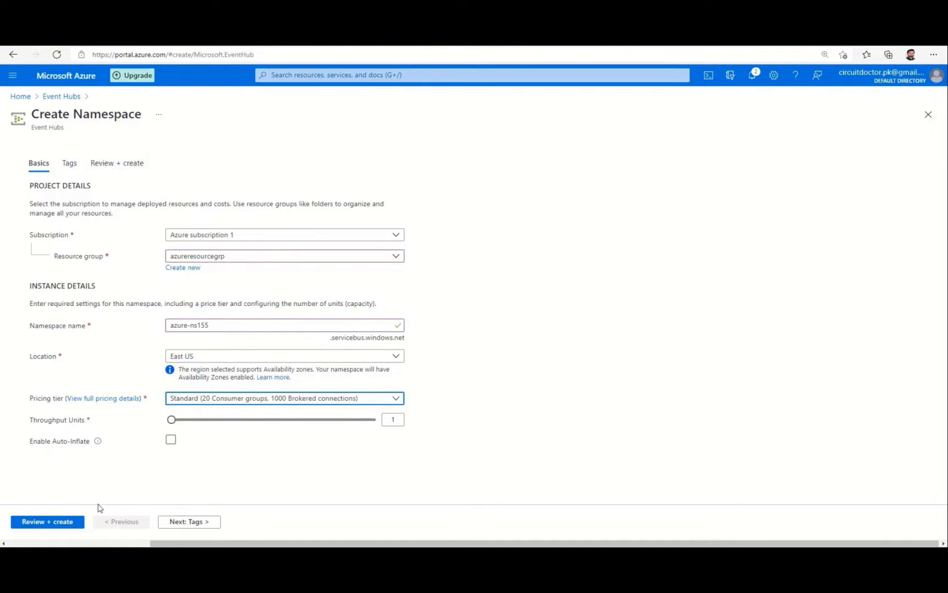
# - Skip the tags, review and deploy the namespace, and open the deployed azure-ns155 resource
pyautogui.click(188, 525)
pyautogui.click(188, 525)
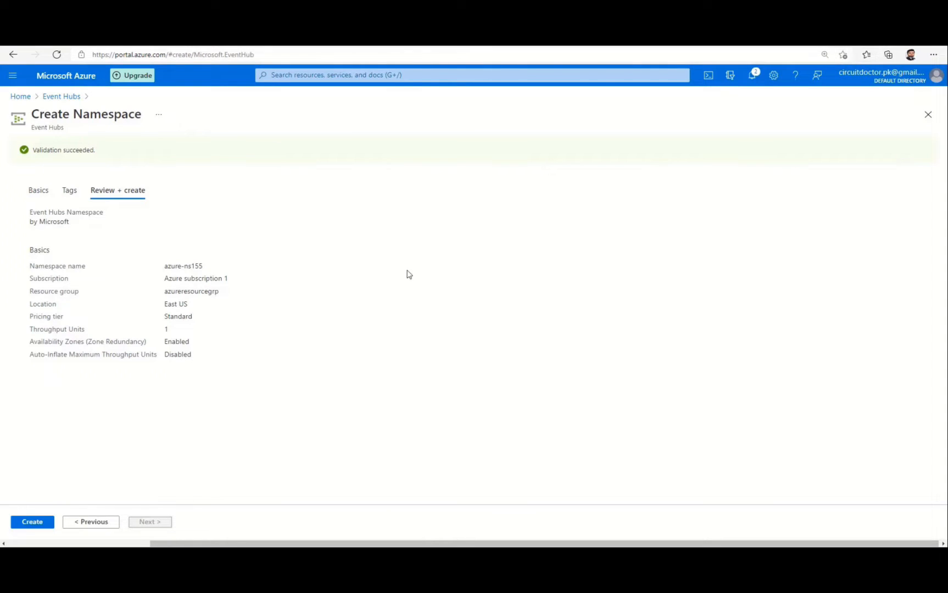
pyautogui.click(53, 526)
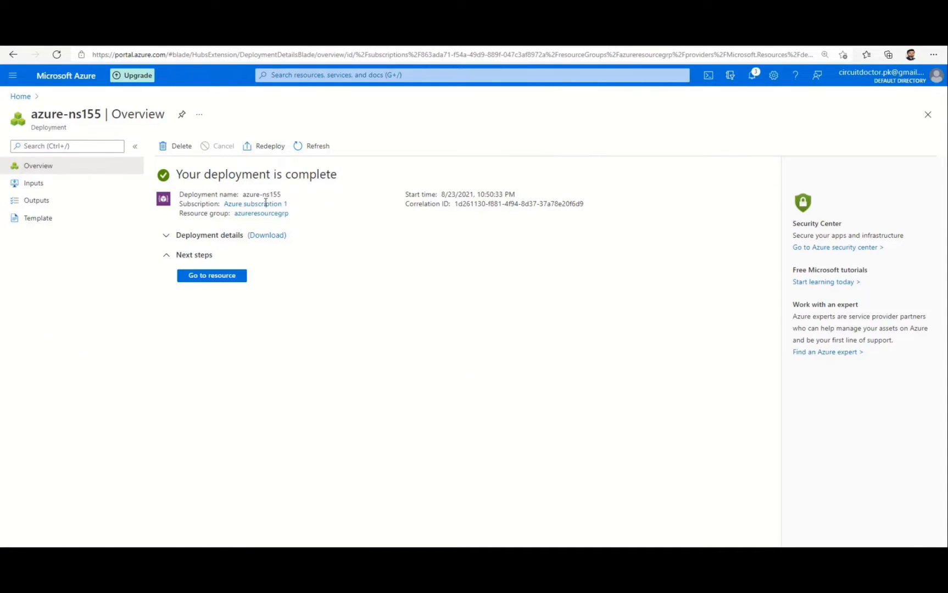
pyautogui.click(224, 279)
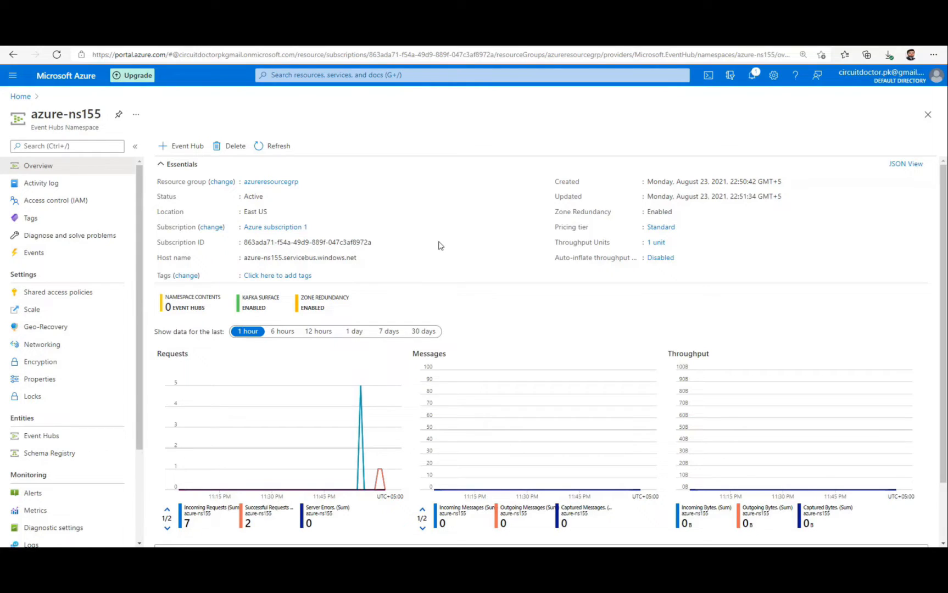
# - Create an event hub named MyEventhub in the namespace with a partition count of 2
pyautogui.click(183, 146)
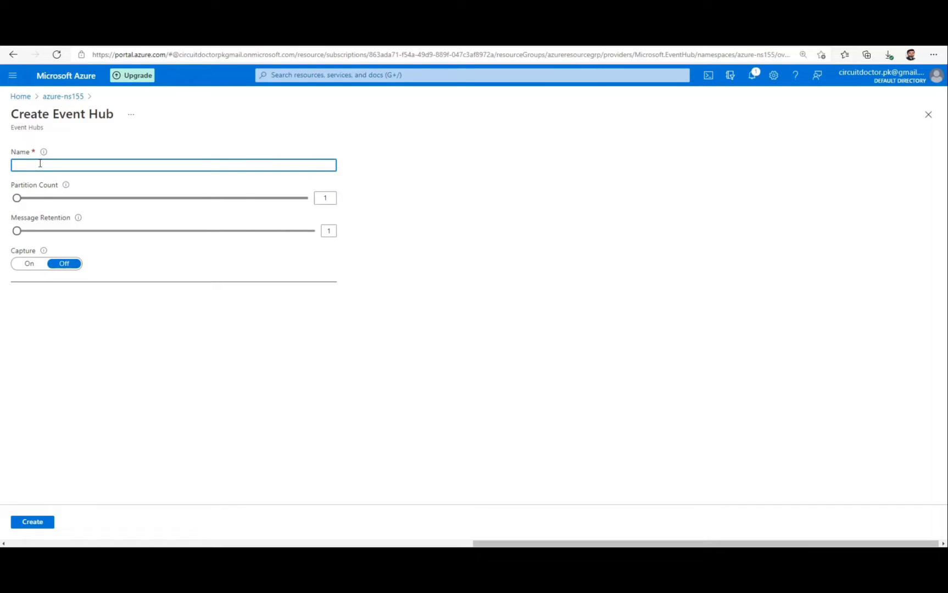
pyautogui.write('MyEventhub')
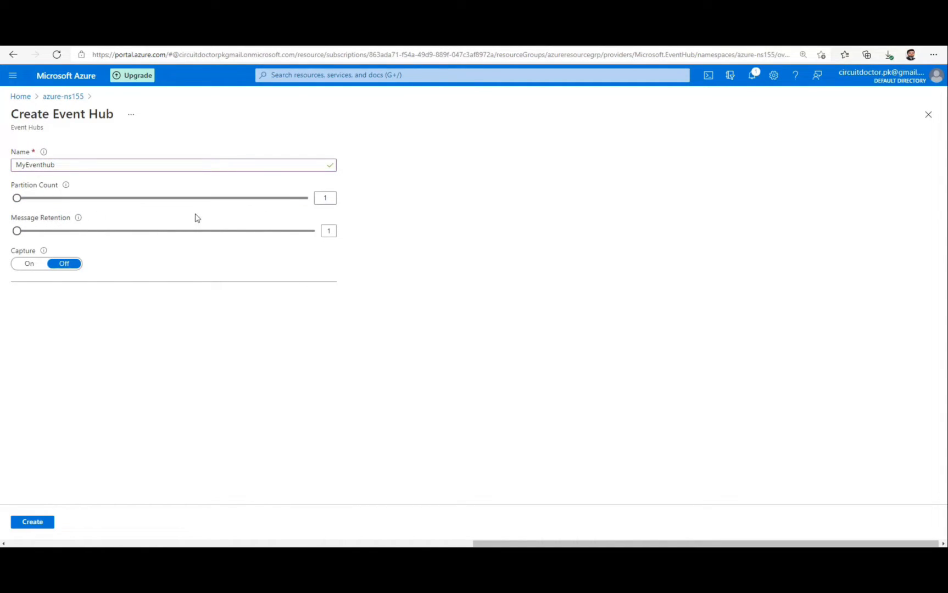
pyautogui.click(330, 199)
pyautogui.click(395, 272)
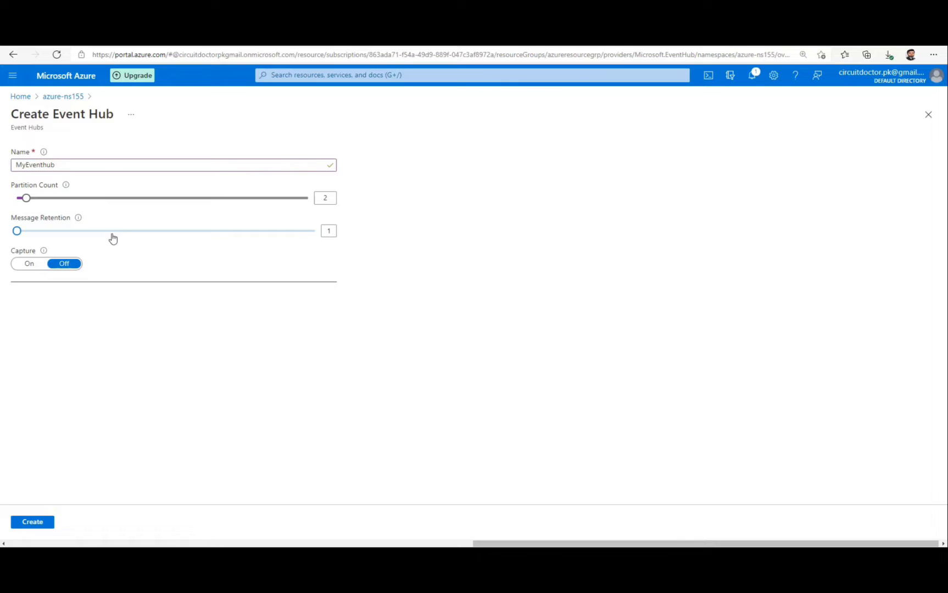
pyautogui.click(32, 521)
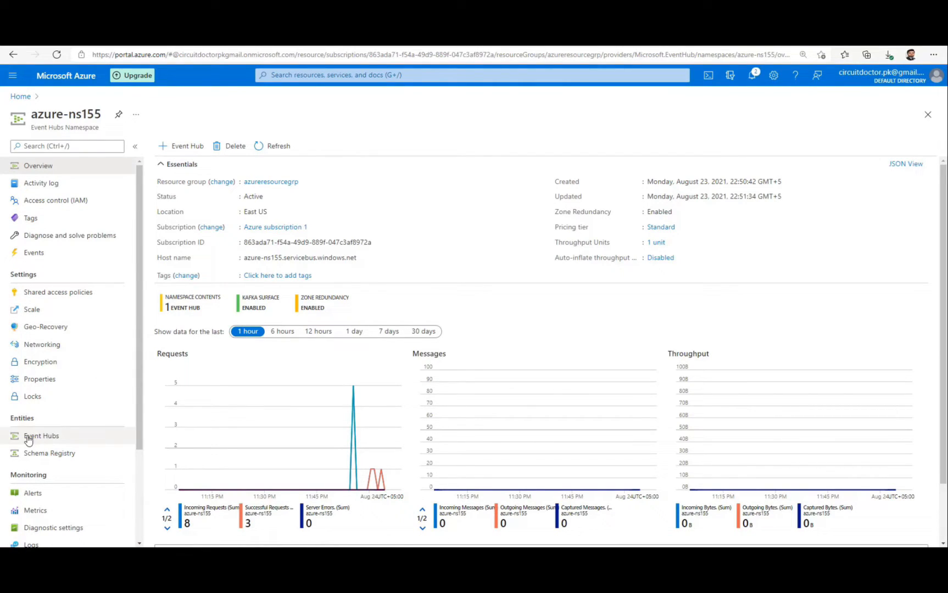
# - Add a shared access policy named MyPolicy with the Manage claim to the myeventhub event hub
pyautogui.click(50, 442)
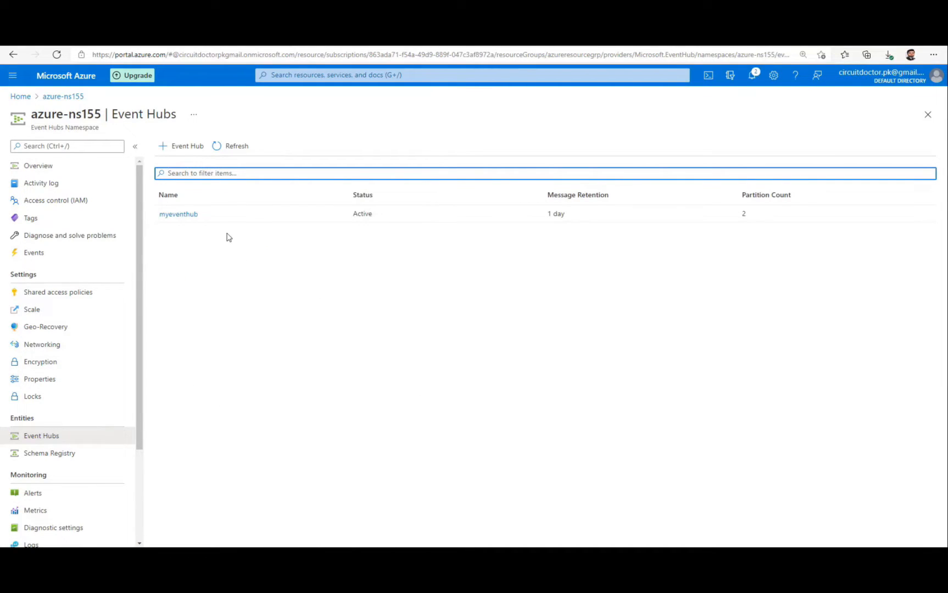
pyautogui.click(179, 215)
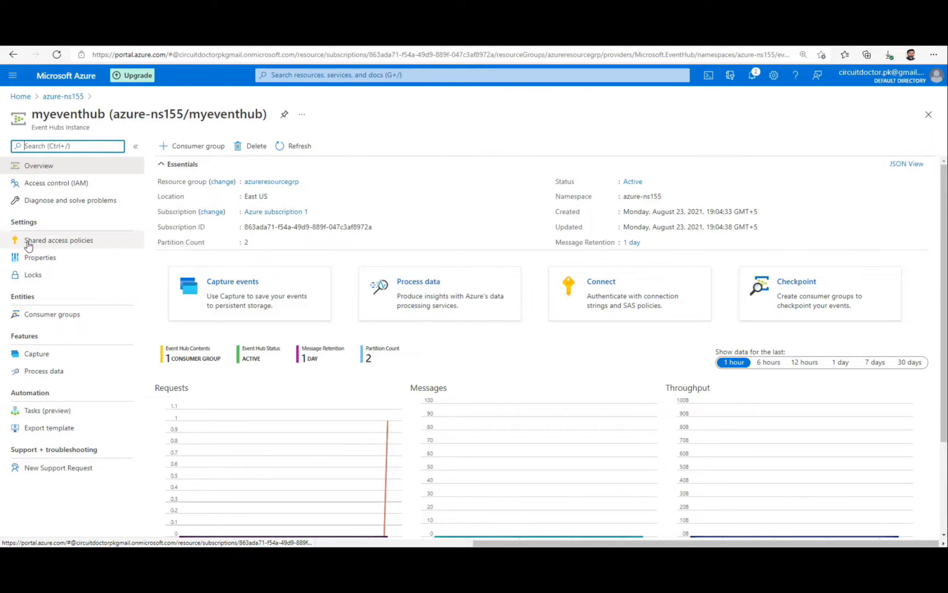
pyautogui.click(61, 246)
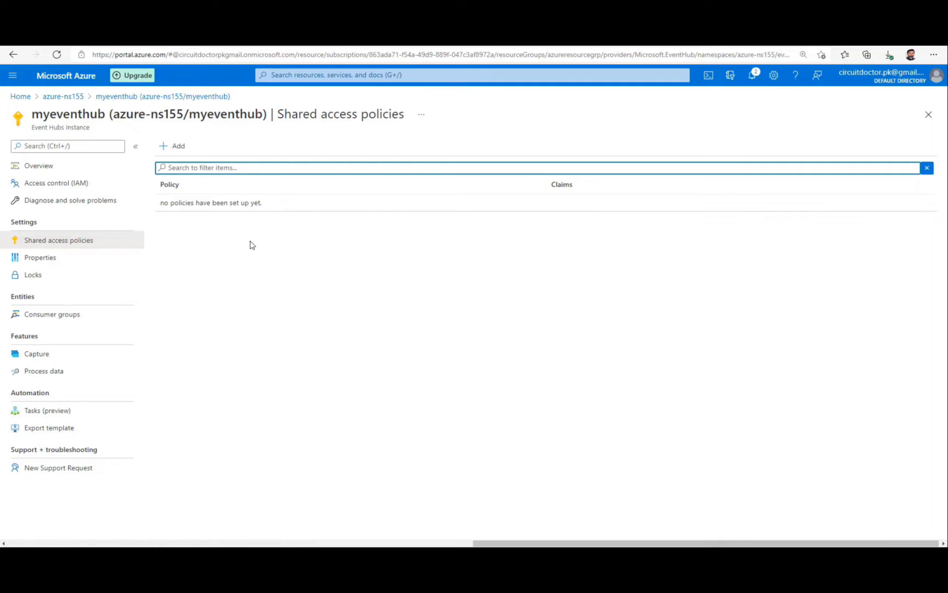
pyautogui.click(178, 156)
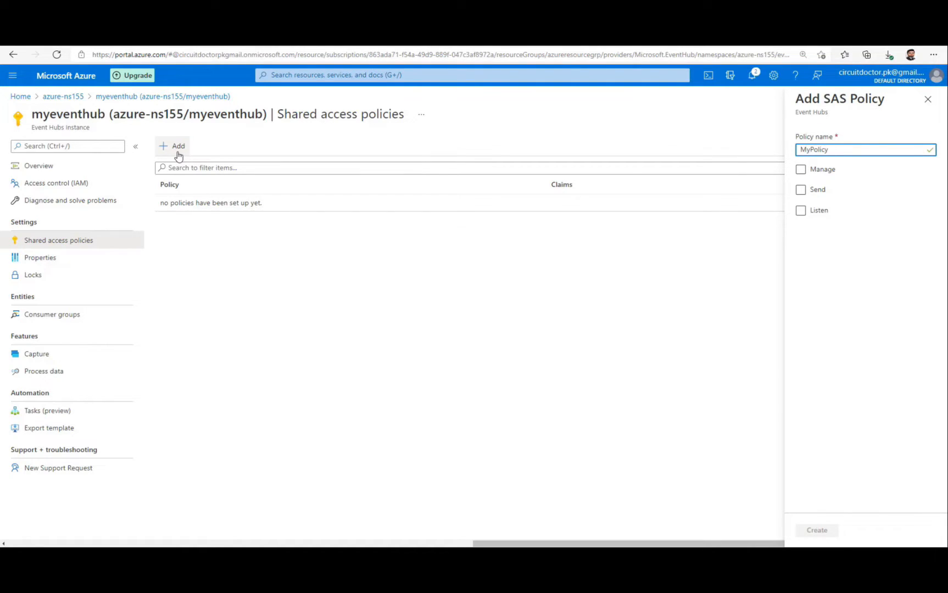
pyautogui.click(803, 173)
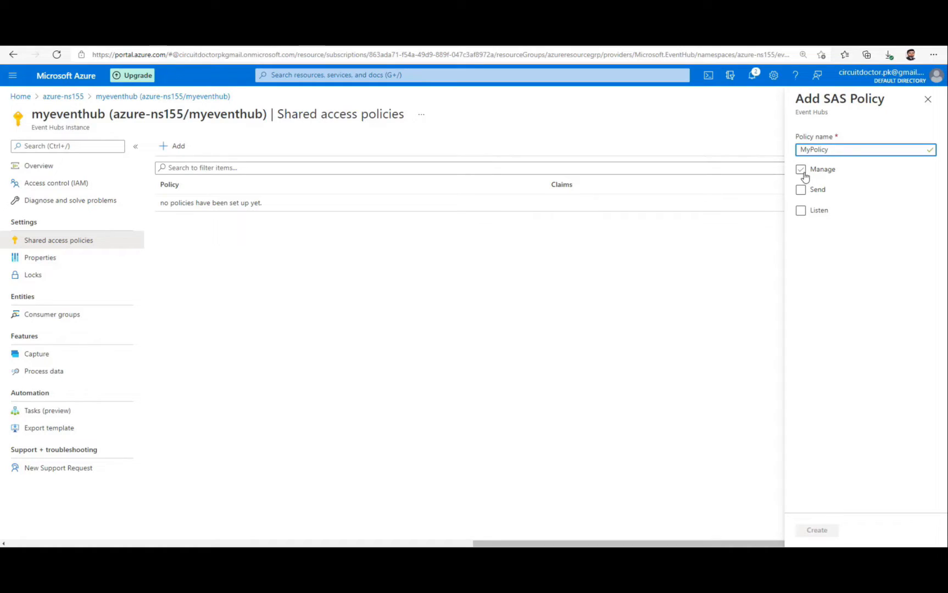
pyautogui.click(803, 173)
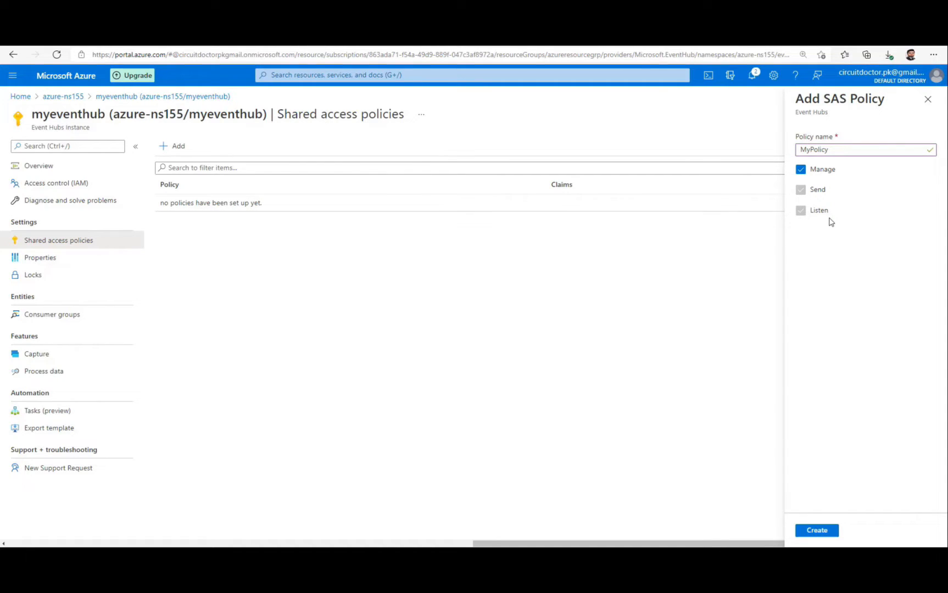
pyautogui.click(818, 530)
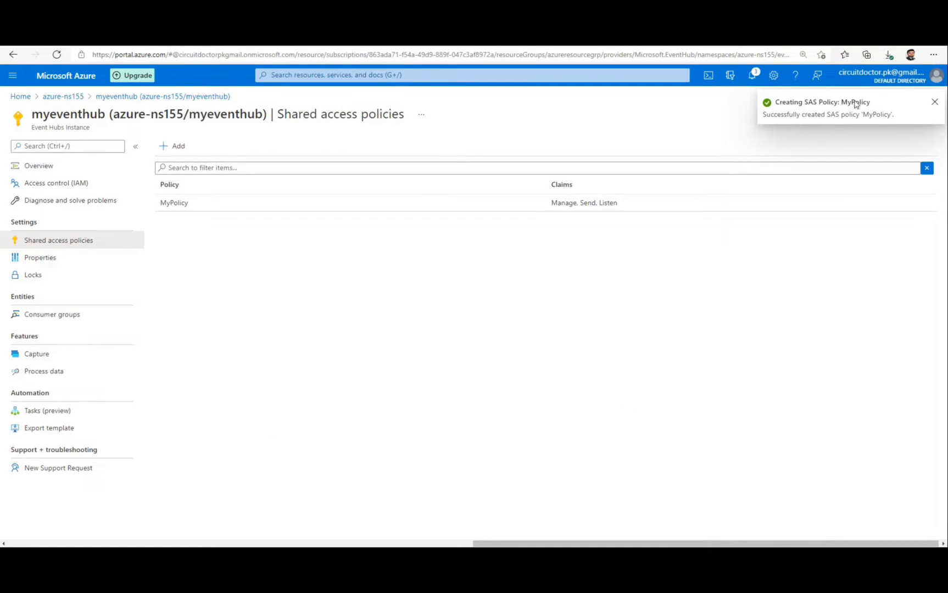
# - Copy MyPolicy's primary-key connection string and paste it below the //Demo line of new 1.c in Notepad++
pyautogui.click(187, 205)
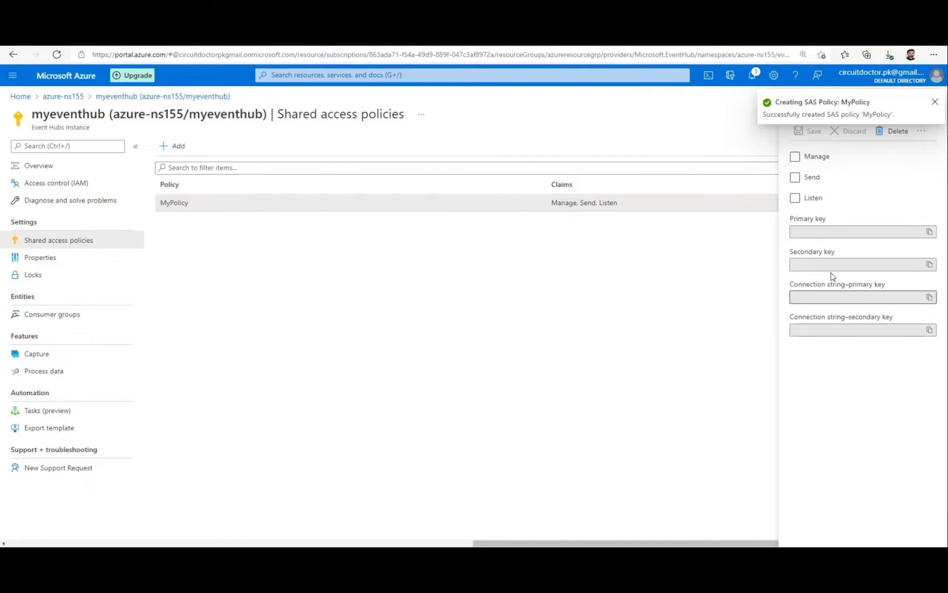
pyautogui.click(935, 103)
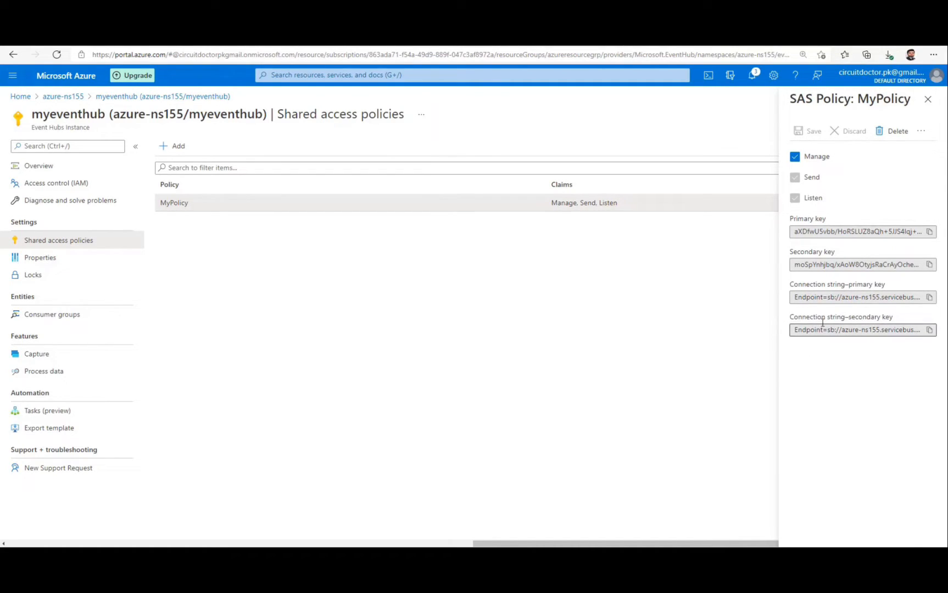
pyautogui.click(930, 299)
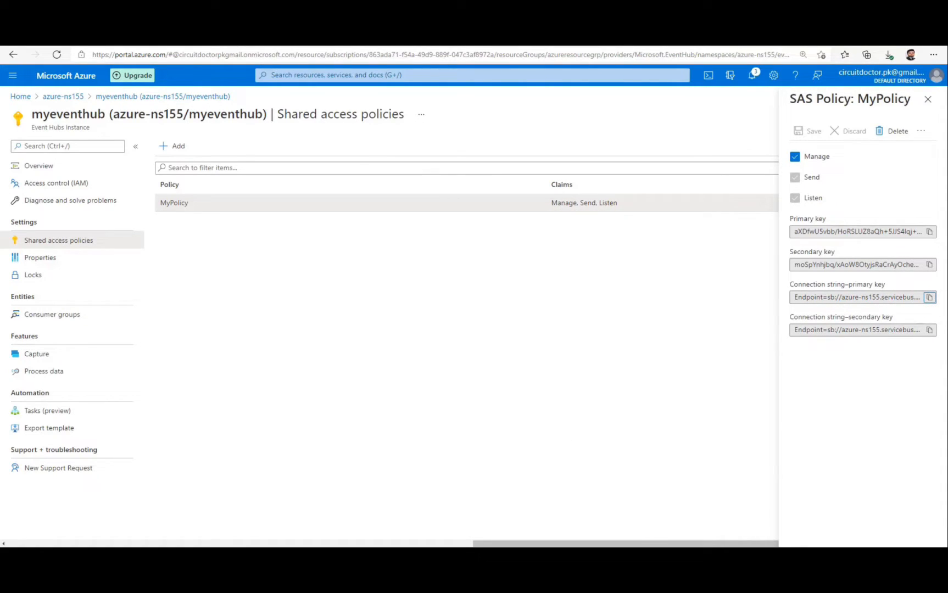
pyautogui.click(653, 557)
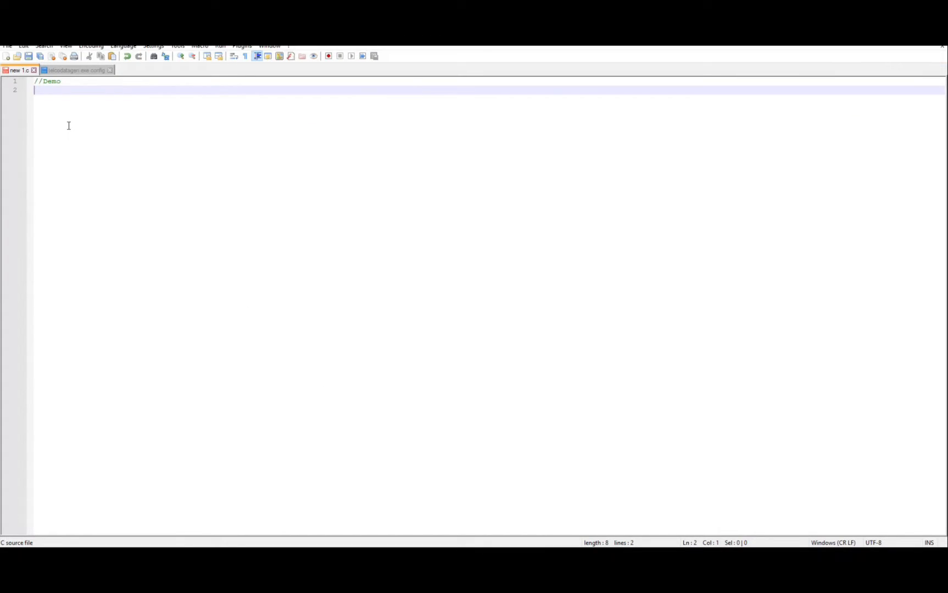
pyautogui.hotkey('ctrl', 'v')
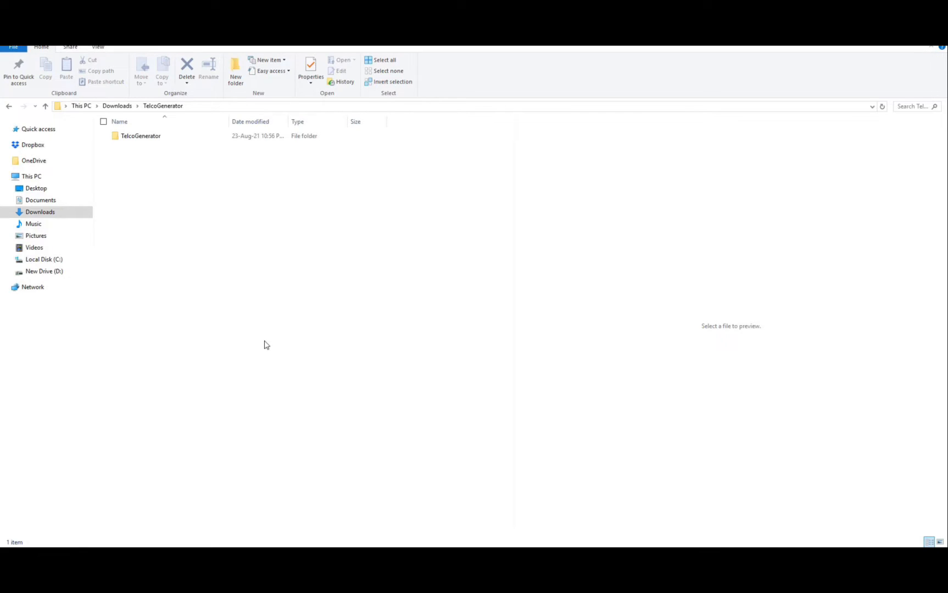
# - In File Explorer, open telcodatagen.exe.config from the inner TelcoGenerator folder for editing in Notepad++
pyautogui.doubleClick(162, 140)
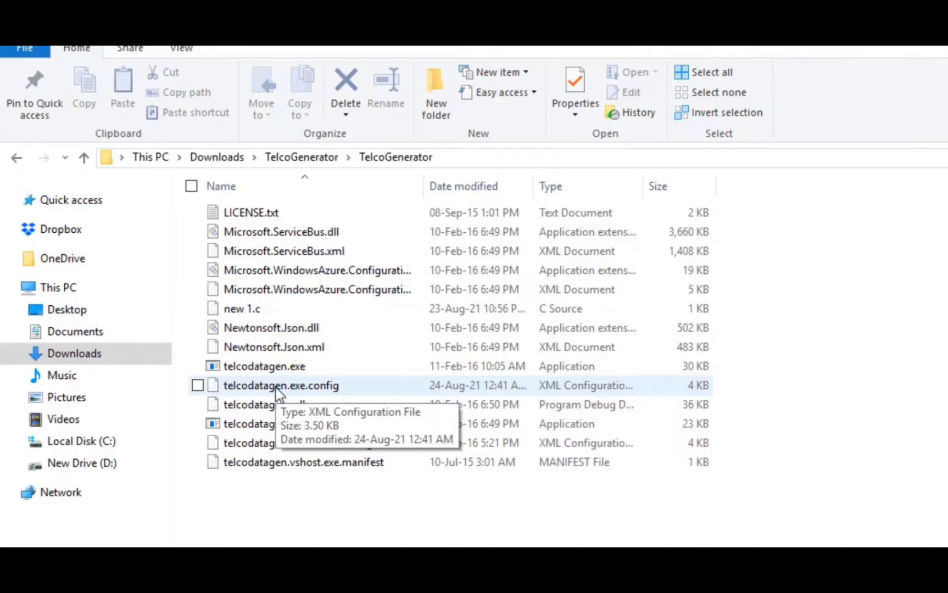
pyautogui.click(275, 389)
pyautogui.rightClick(276, 388)
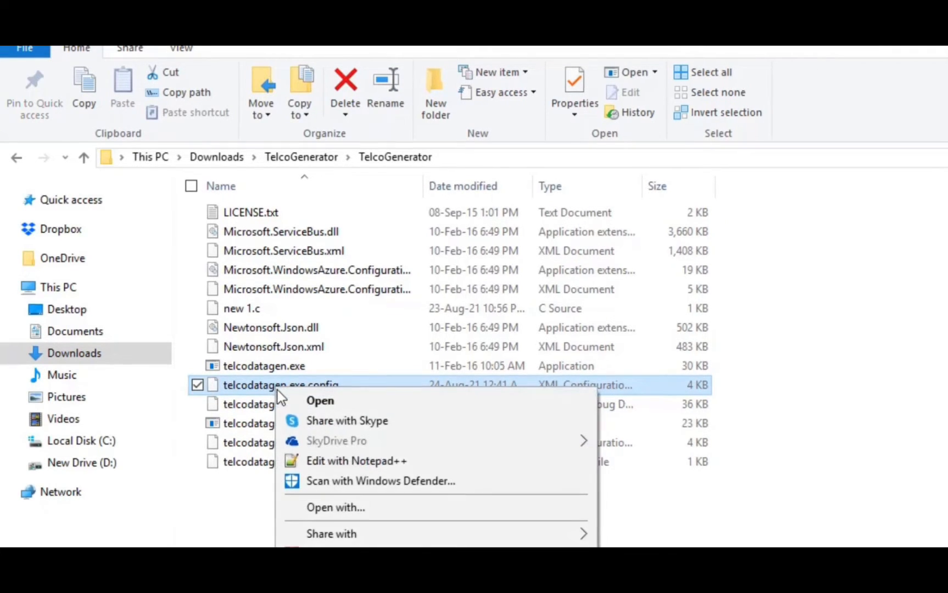
pyautogui.click(307, 461)
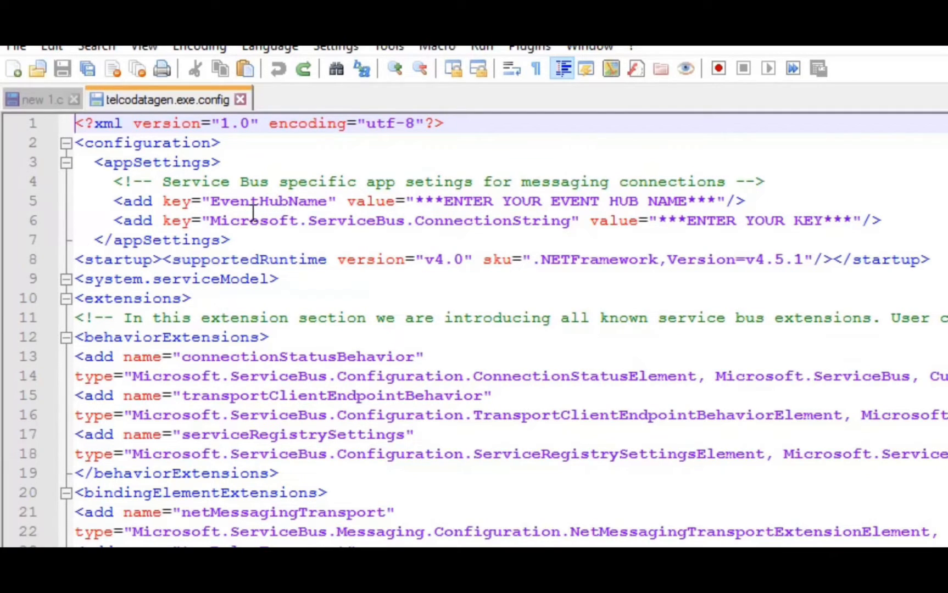
# - Replace the EventHubName placeholder value in telcodatagen.exe.config with myeventhub, copied from the EntityPath of the connection string in new 1.c
pyautogui.click(49, 103)
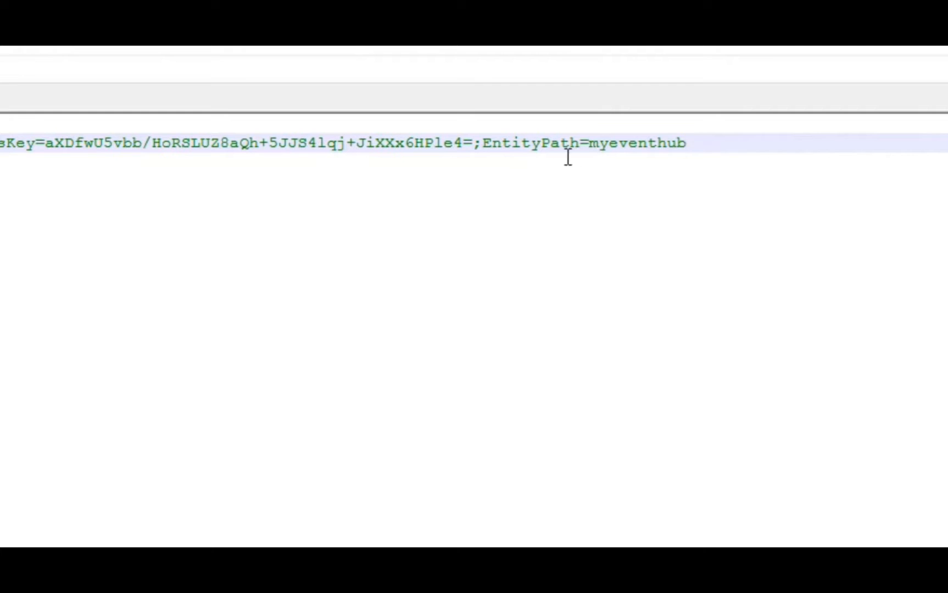
pyautogui.doubleClick(638, 143)
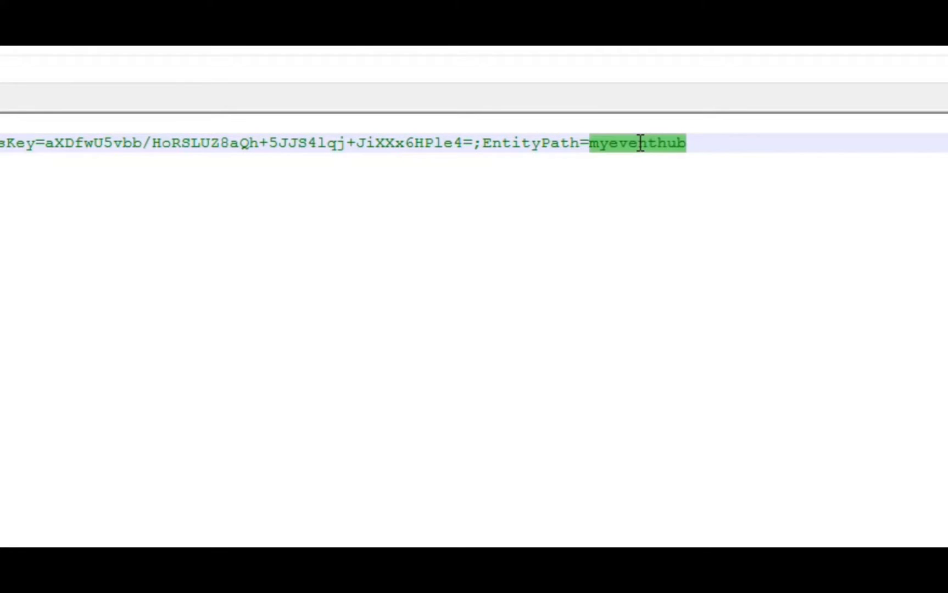
pyautogui.rightClick(638, 143)
pyautogui.click(690, 177)
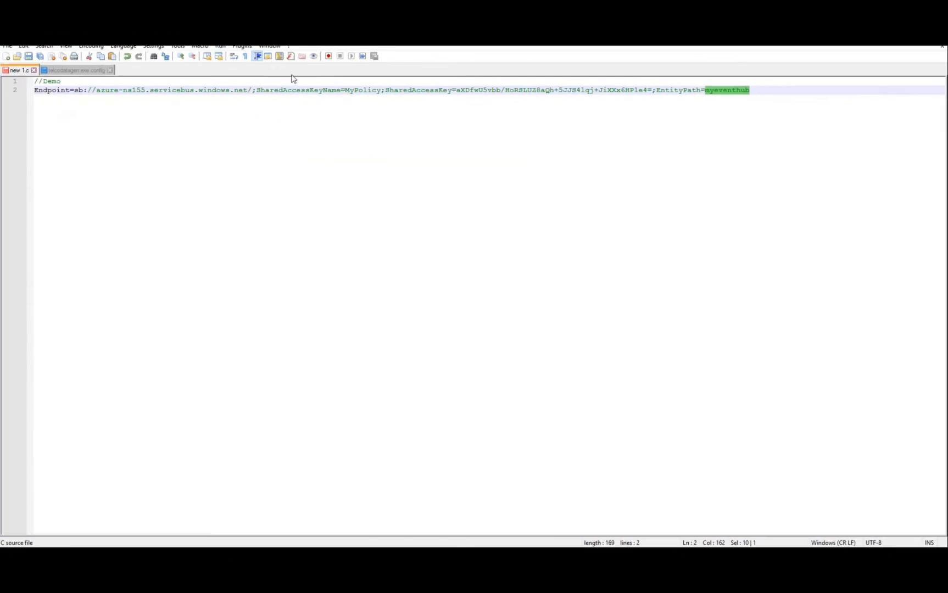
pyautogui.click(86, 70)
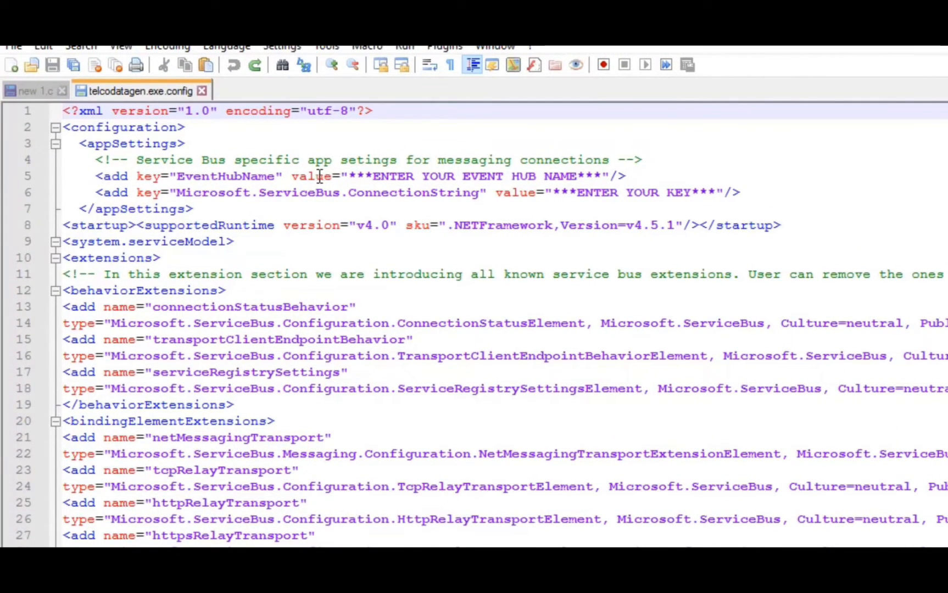
pyautogui.moveTo(604, 180); pyautogui.dragTo(352, 178)
pyautogui.rightClick(357, 174)
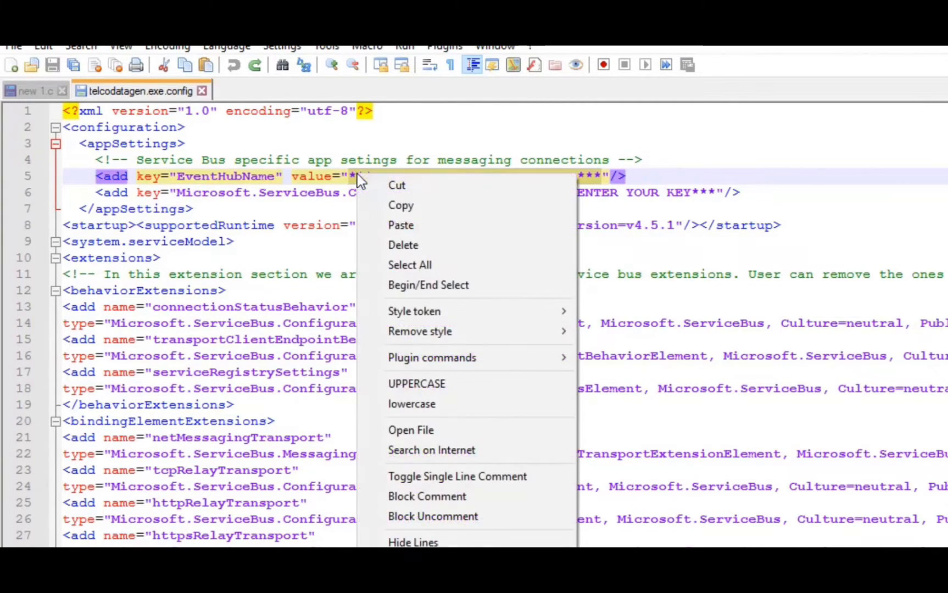
pyautogui.click(391, 221)
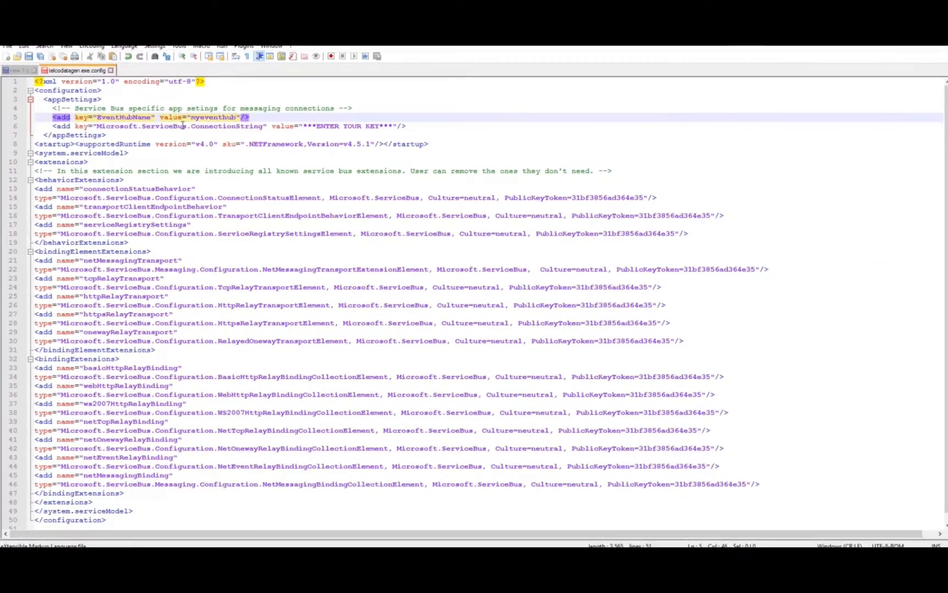
# - Replace the ConnectionString placeholder value in telcodatagen.exe.config with the connection string from new 1.c, excluding its EntityPath part
pyautogui.click(26, 83)
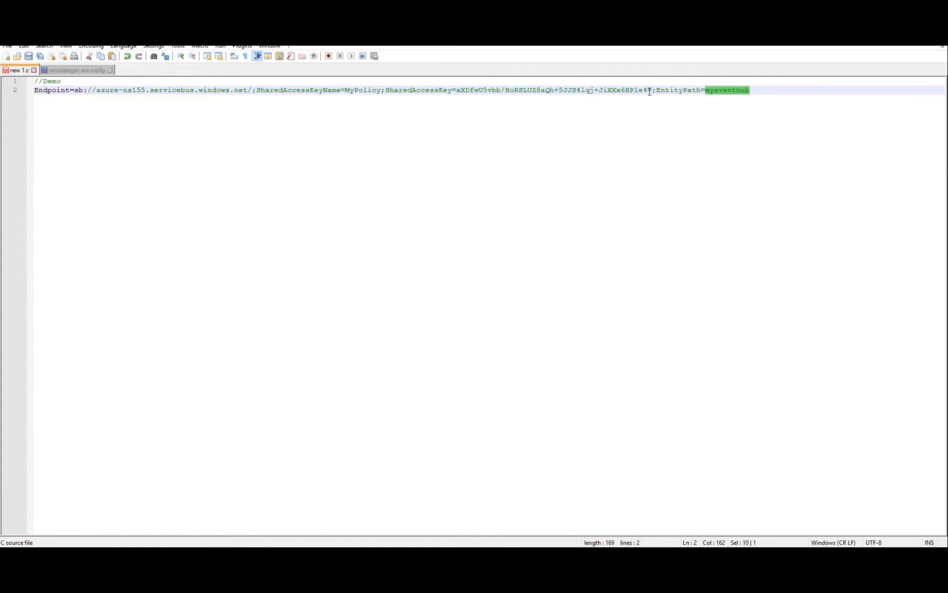
pyautogui.moveTo(652, 90); pyautogui.dragTo(34, 90)
pyautogui.rightClick(39, 93)
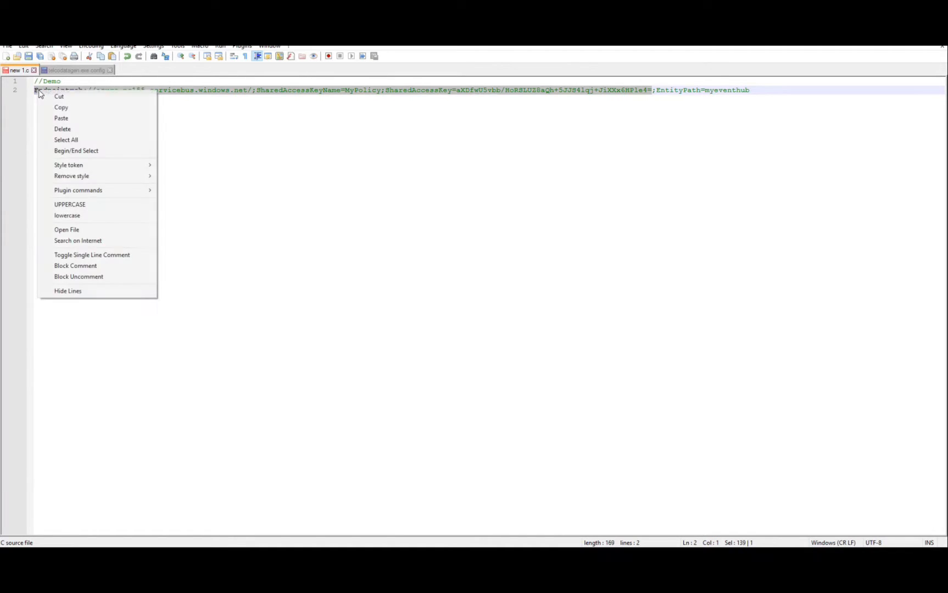
pyautogui.click(60, 107)
pyautogui.click(82, 71)
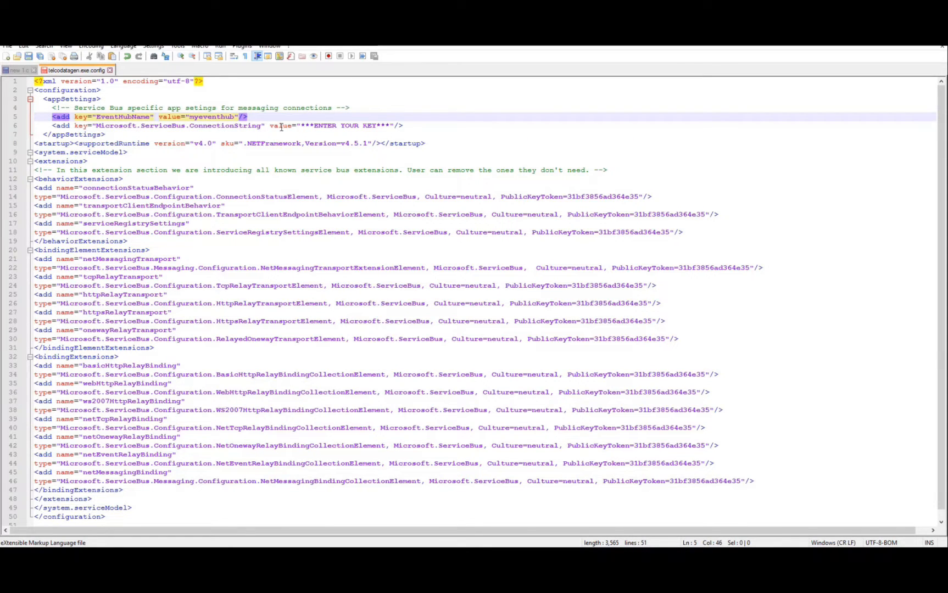
pyautogui.moveTo(301, 126); pyautogui.dragTo(382, 128)
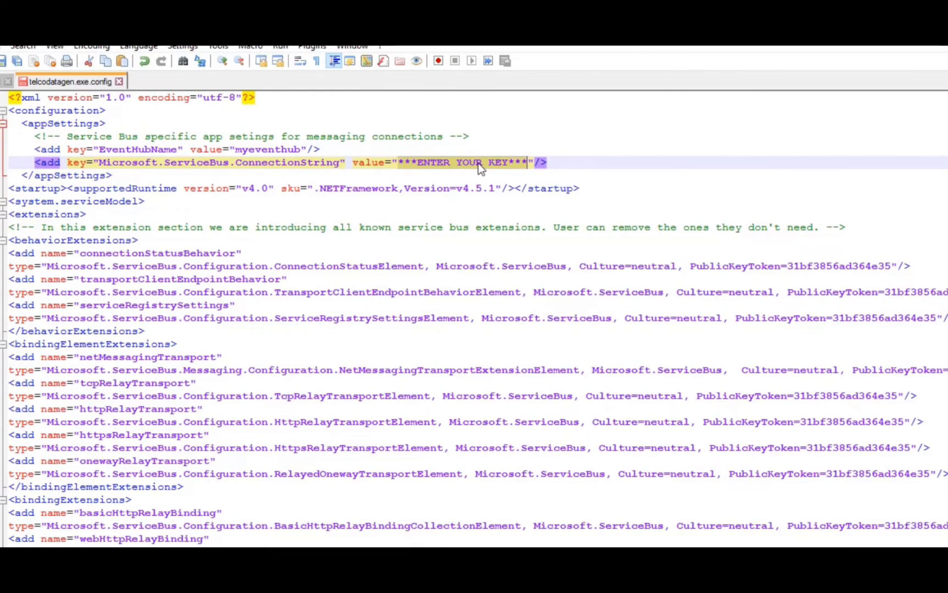
pyautogui.rightClick(373, 131)
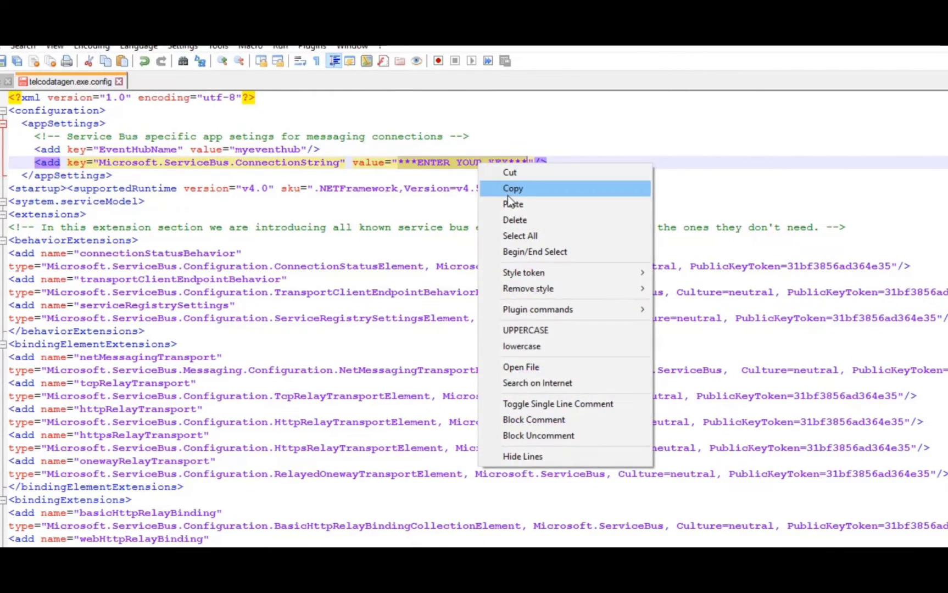
pyautogui.click(511, 204)
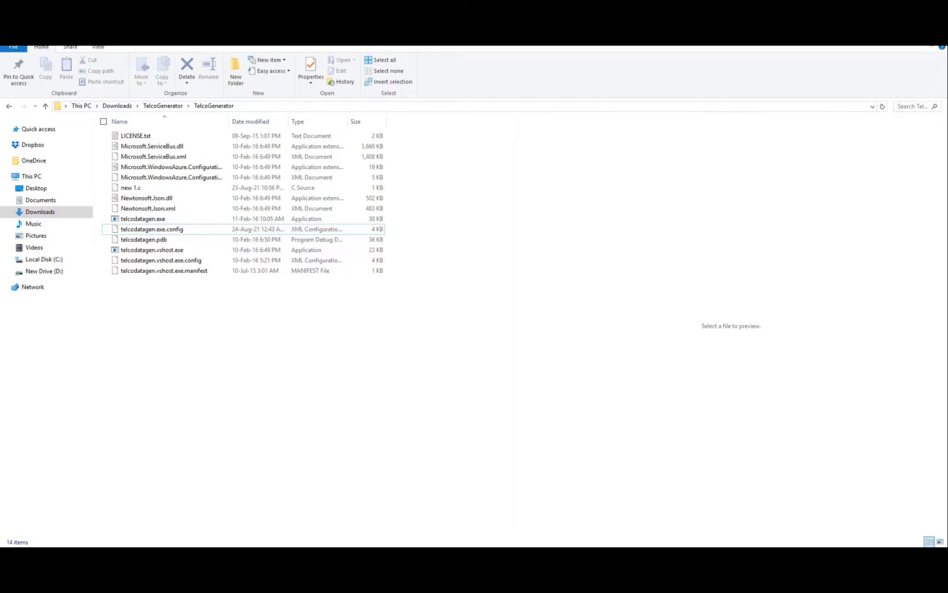
# - Open a Command Prompt and change the directory to the inner TelcoGenerator folder under Downloads
pyautogui.click(187, 556)
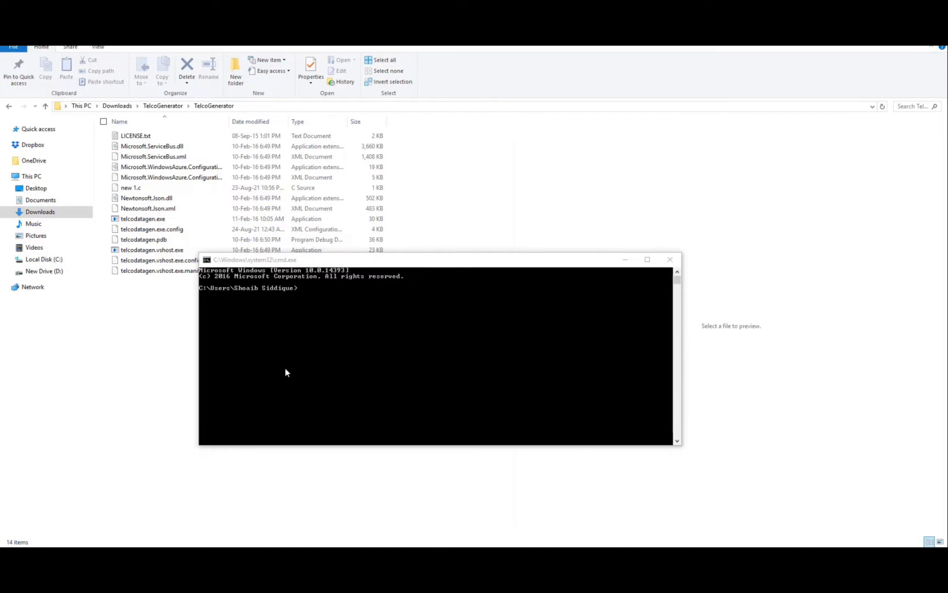
pyautogui.write('cd')
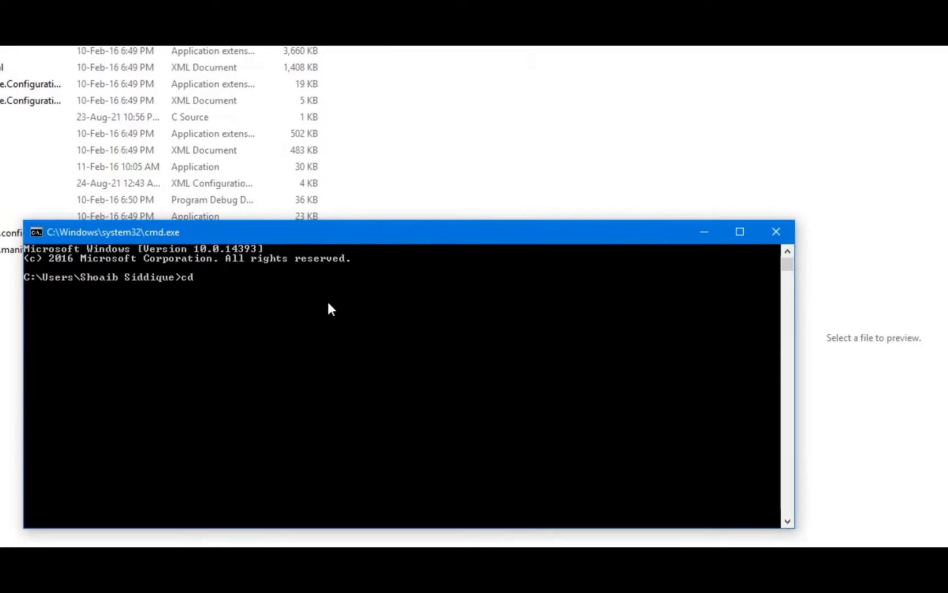
pyautogui.hotkey('ctrl', 'v')
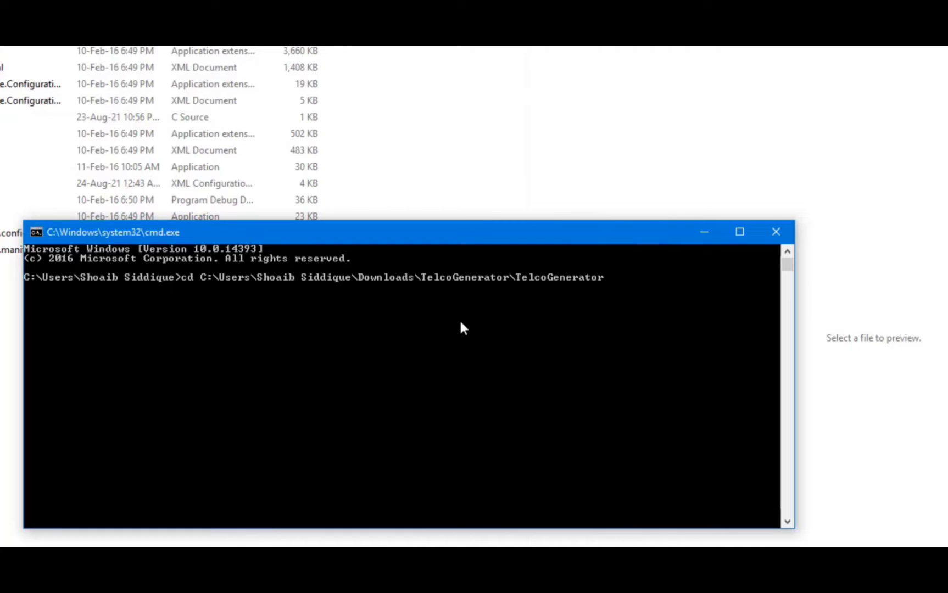
pyautogui.press('Return')
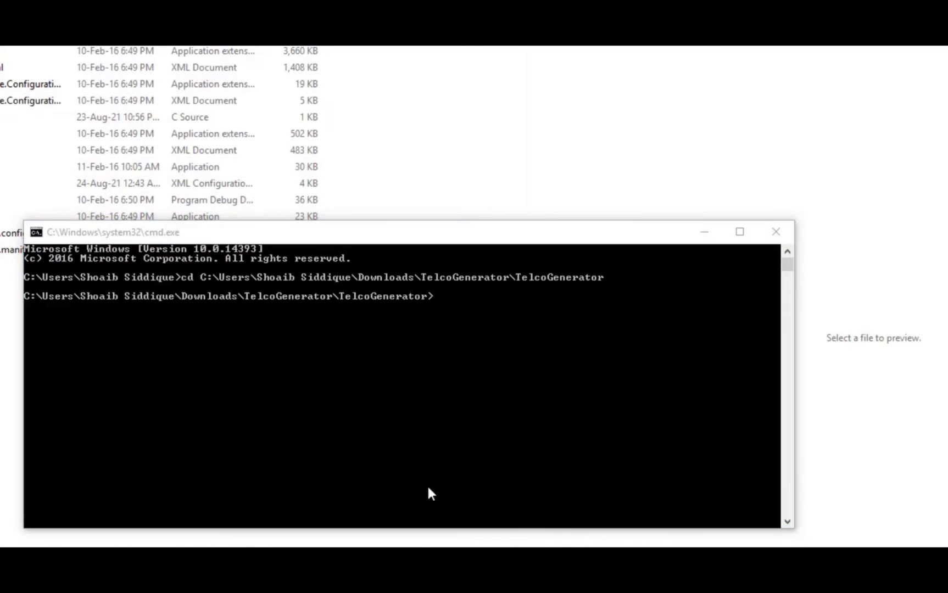
# - Run .\telcodatagen.exe 1000 0.2 2 from the TelcoGenerator folder in the Command Prompt
pyautogui.click(456, 304)
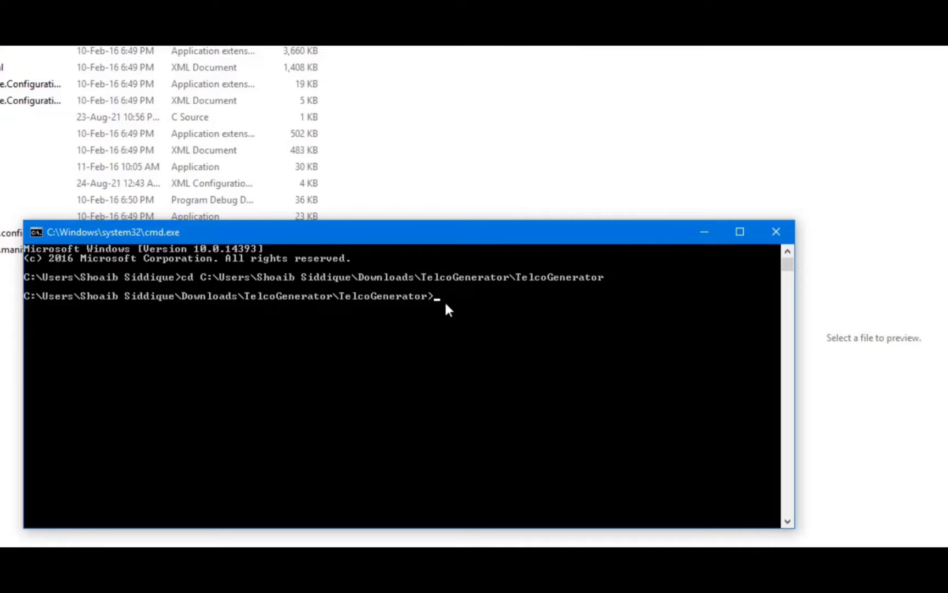
pyautogui.write('.\telcodatagen.exe 1000 0.2 2')
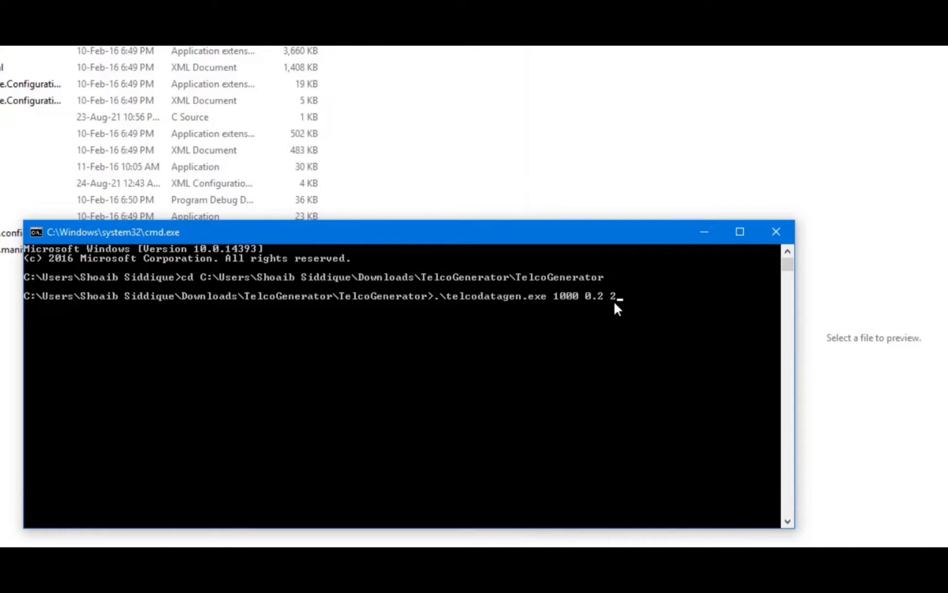
pyautogui.press('Return')
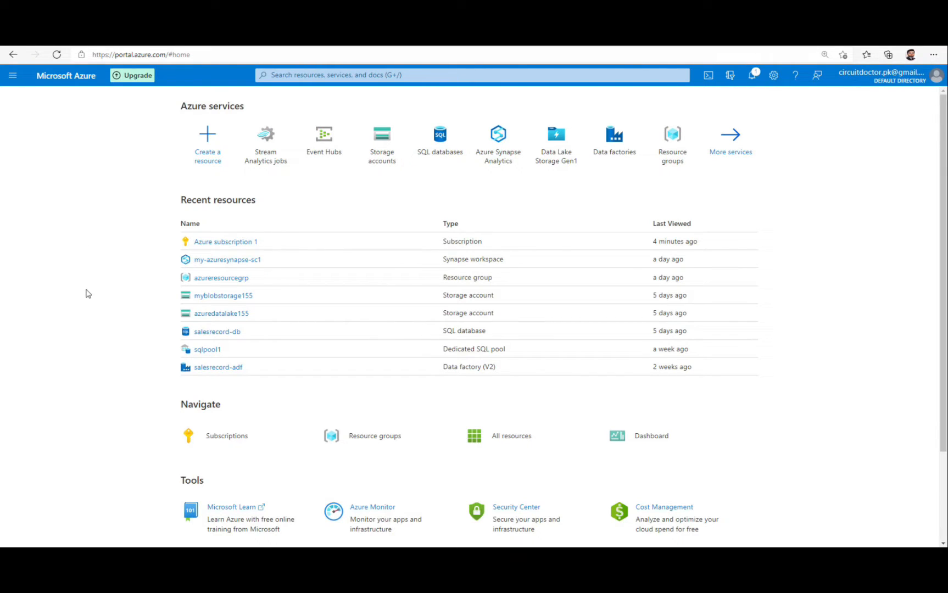
# - In the Azure portal, search for "strea", open Stream Analytics jobs and start creating a new job
pyautogui.click(298, 74)
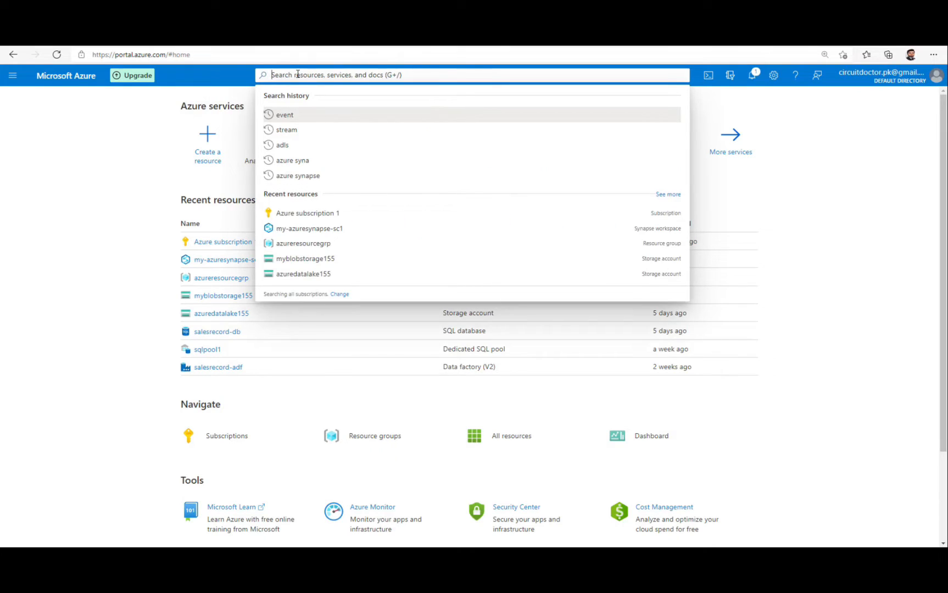
pyautogui.write('strea')
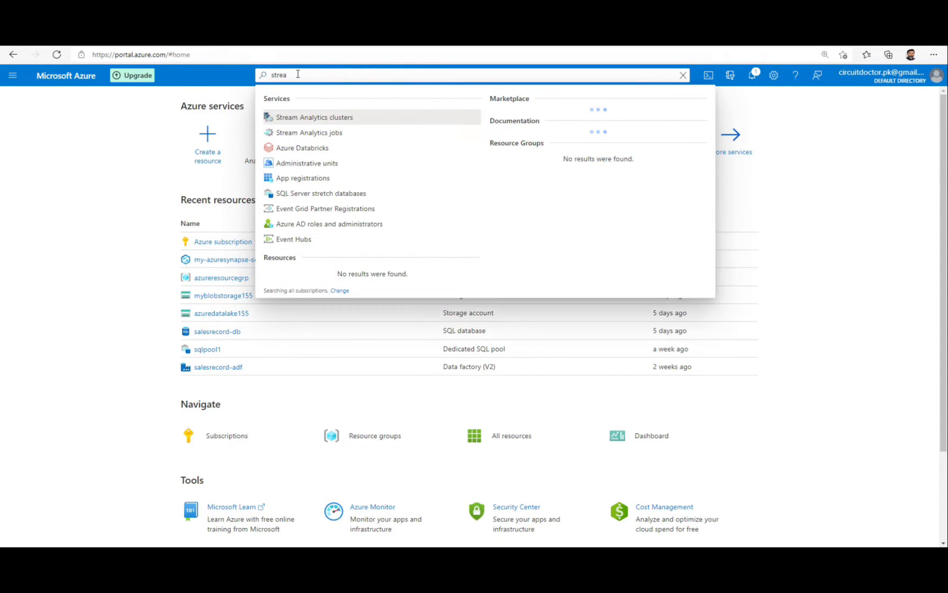
pyautogui.click(309, 133)
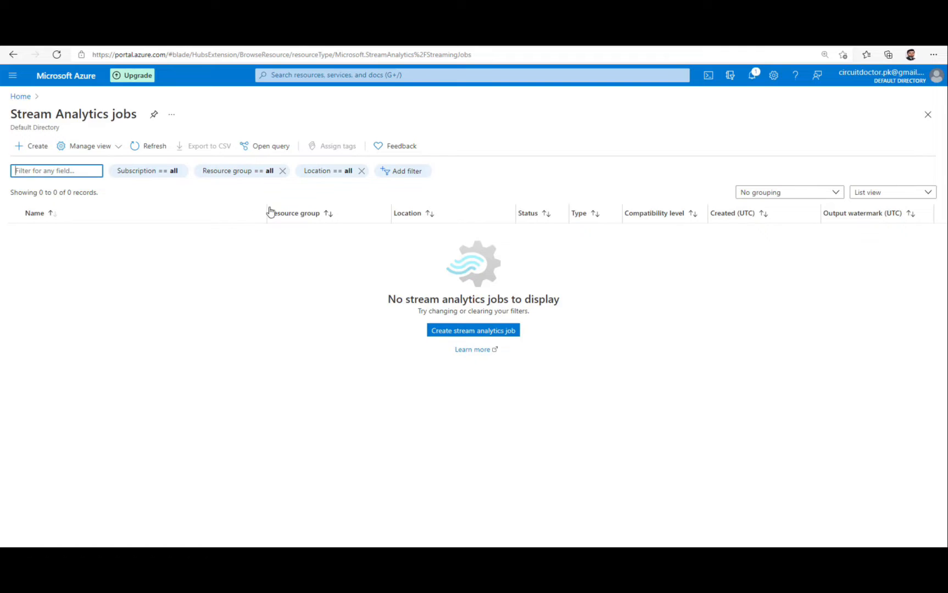
pyautogui.click(453, 333)
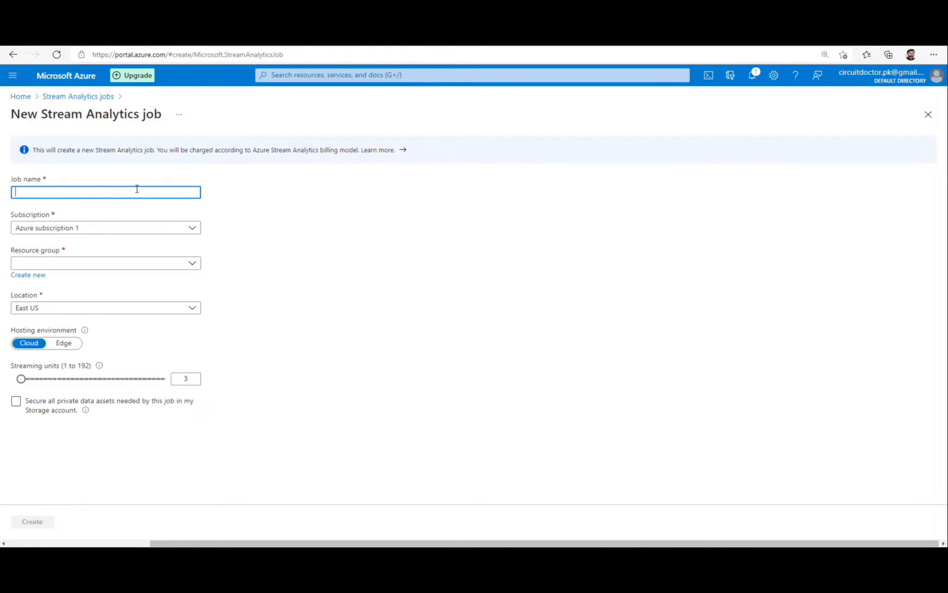
# - Name the new Stream Analytics job telecodata_frauddetect
pyautogui.write('telecodata')
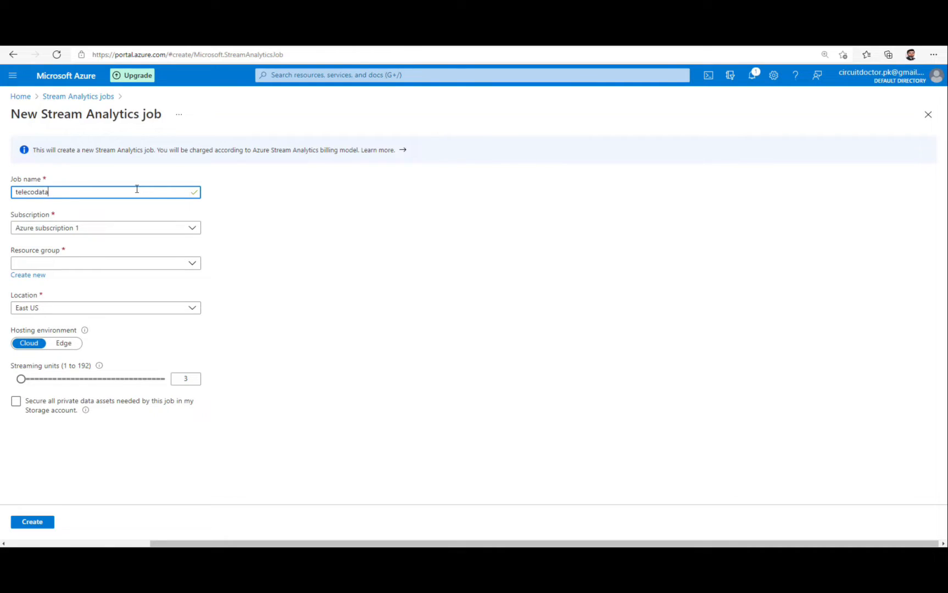
pyautogui.write('_fraudDetect')
pyautogui.press('Left')
pyautogui.press('Left')
pyautogui.press('Left')
pyautogui.press('Left')
pyautogui.press('Left')
pyautogui.press('BackSpace')
pyautogui.write('d')
# - Assign the new Stream Analytics job to the azureresourcegrp resource group and create it
pyautogui.click(58, 229)
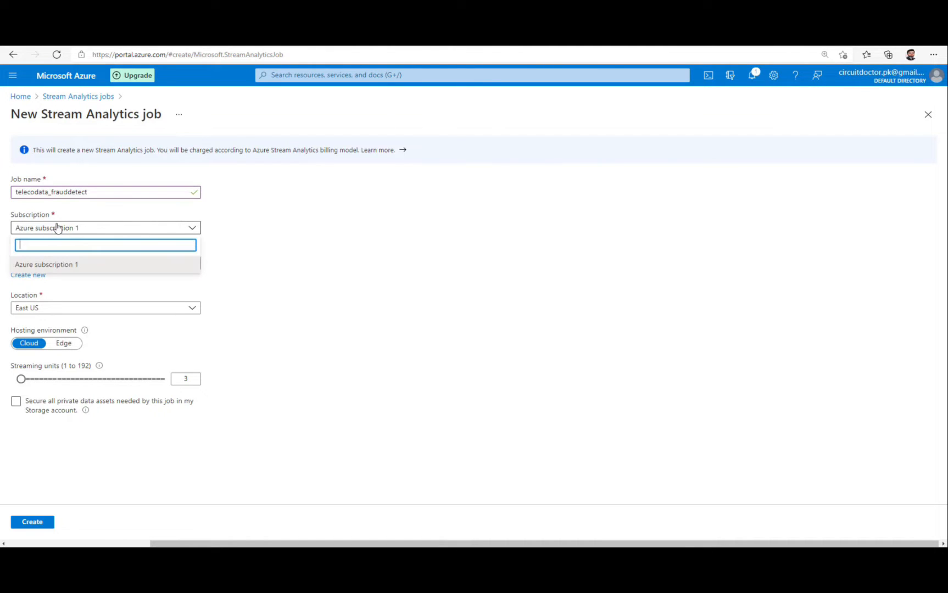
pyautogui.click(257, 245)
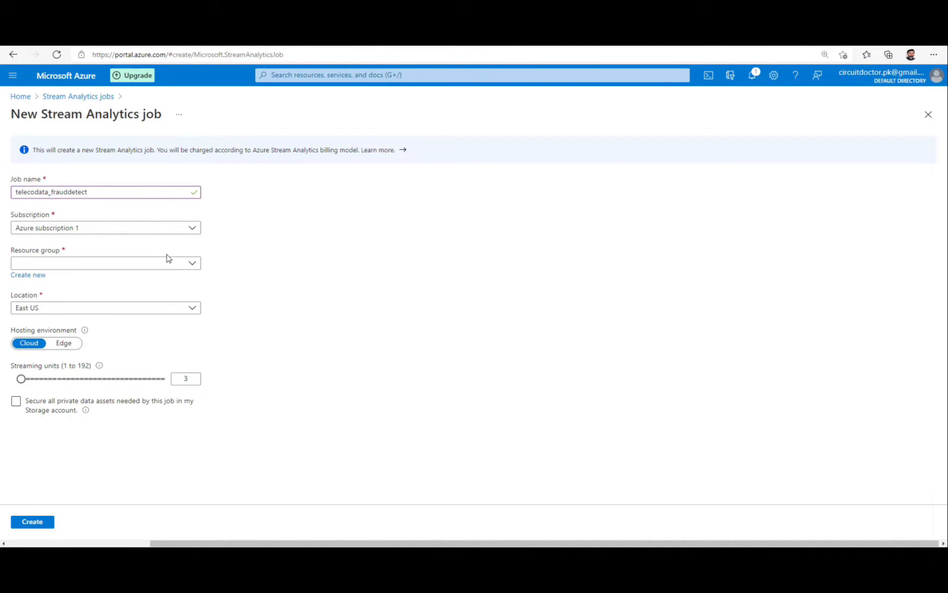
pyautogui.click(152, 264)
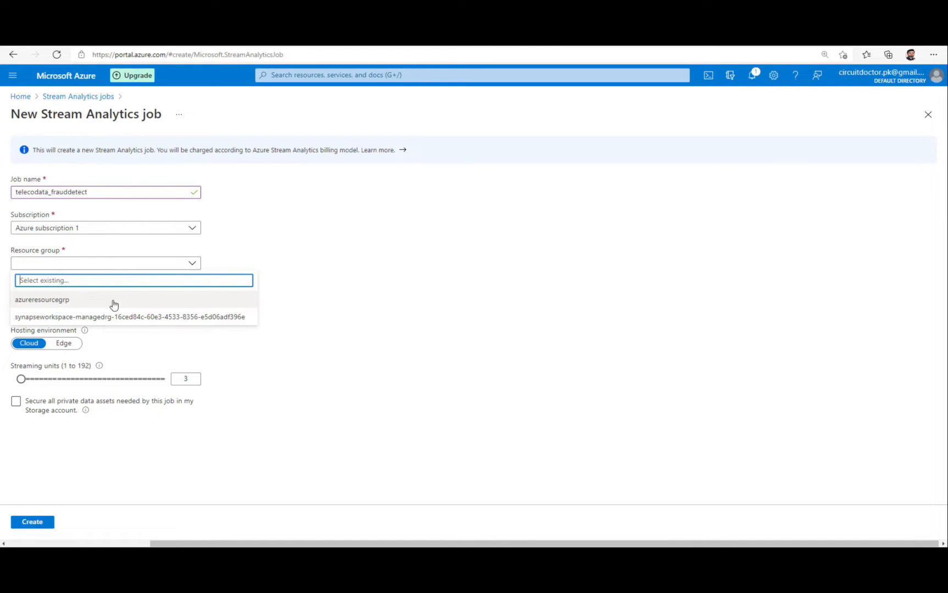
pyautogui.click(56, 305)
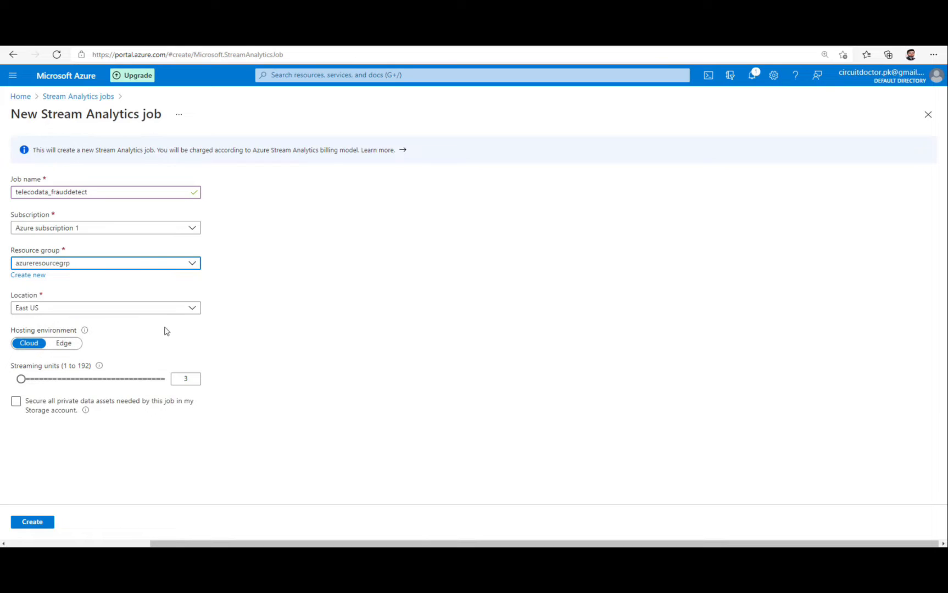
pyautogui.click(67, 311)
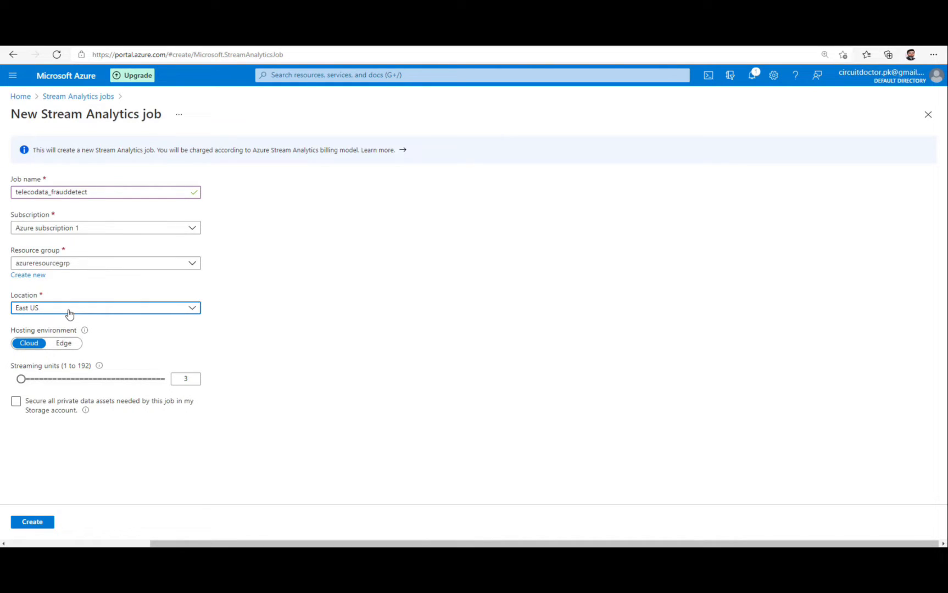
pyautogui.click(336, 354)
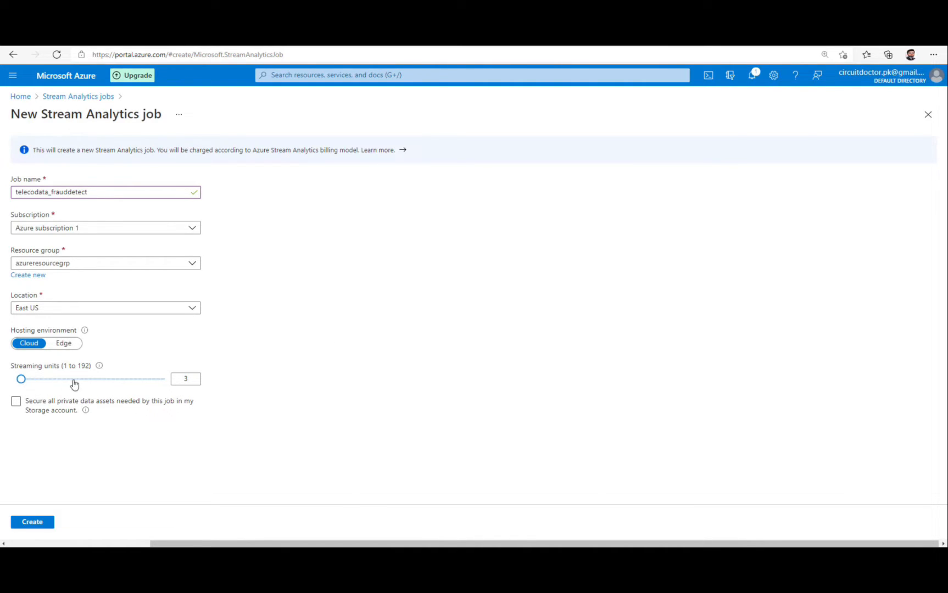
pyautogui.click(66, 405)
pyautogui.click(30, 396)
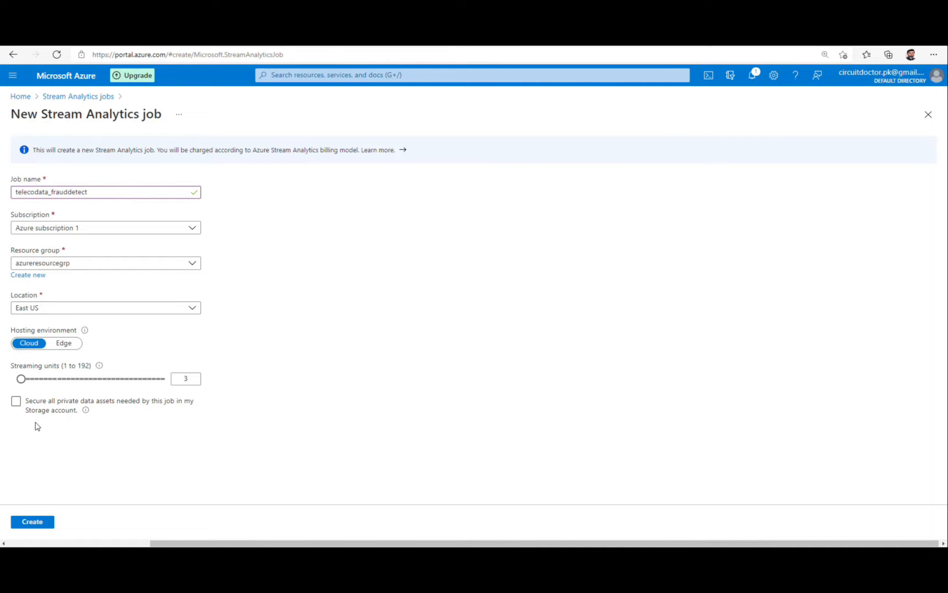
pyautogui.click(32, 523)
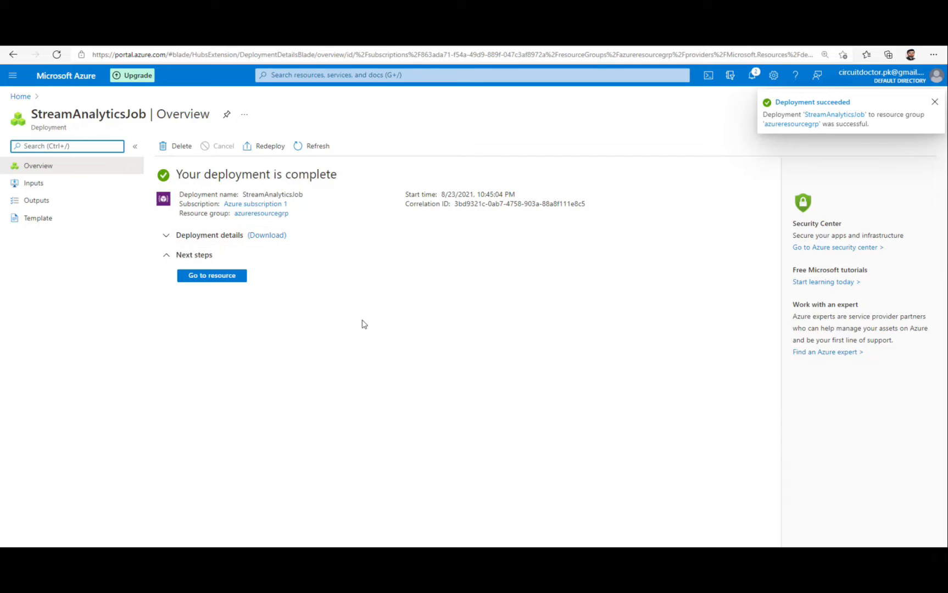
# - Open the deployed telecodata_frauddetect job and look through its overview, including inputs, outputs, query and monitoring charts
pyautogui.click(216, 279)
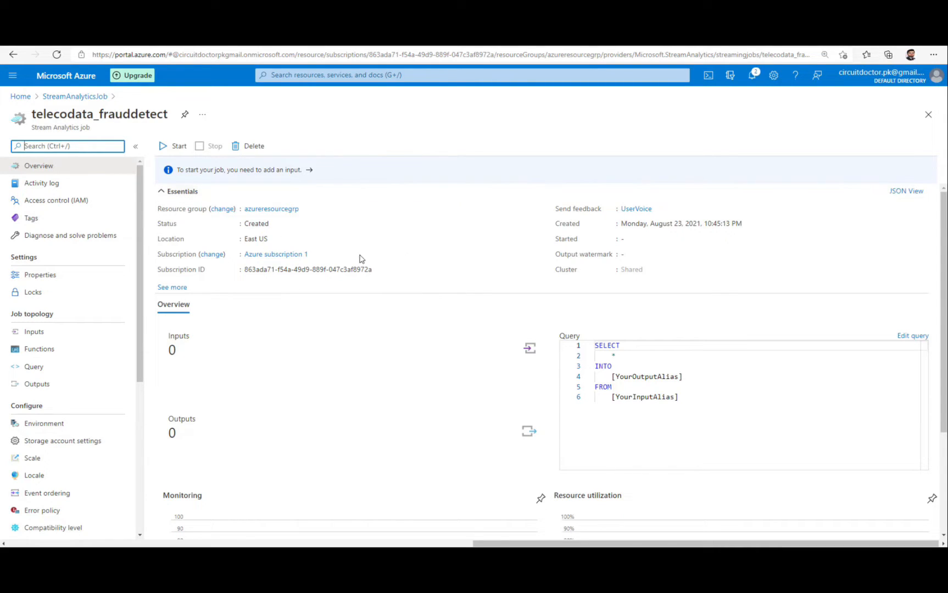
pyautogui.scroll(-2, 646, 244)
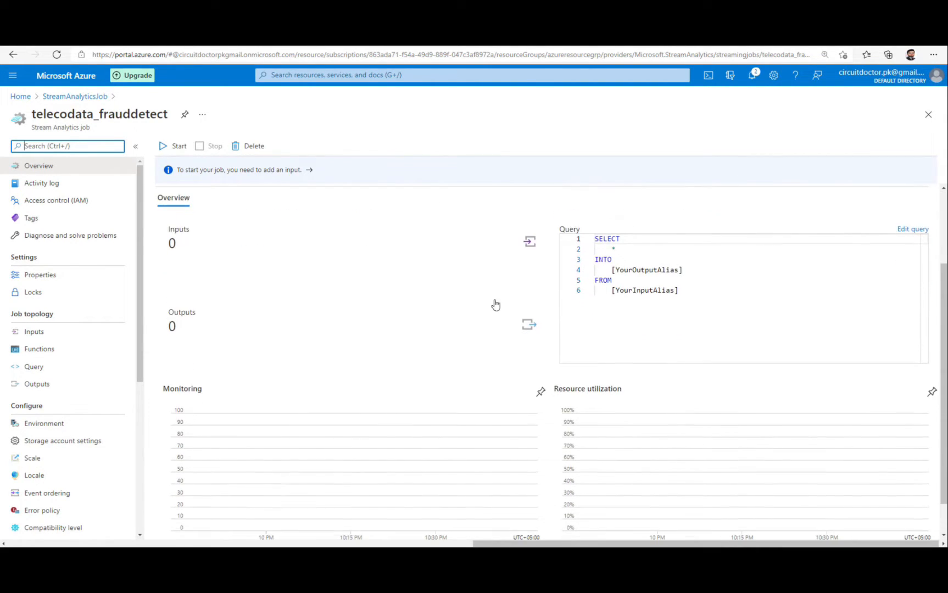
pyautogui.scroll(-1, 460, 325)
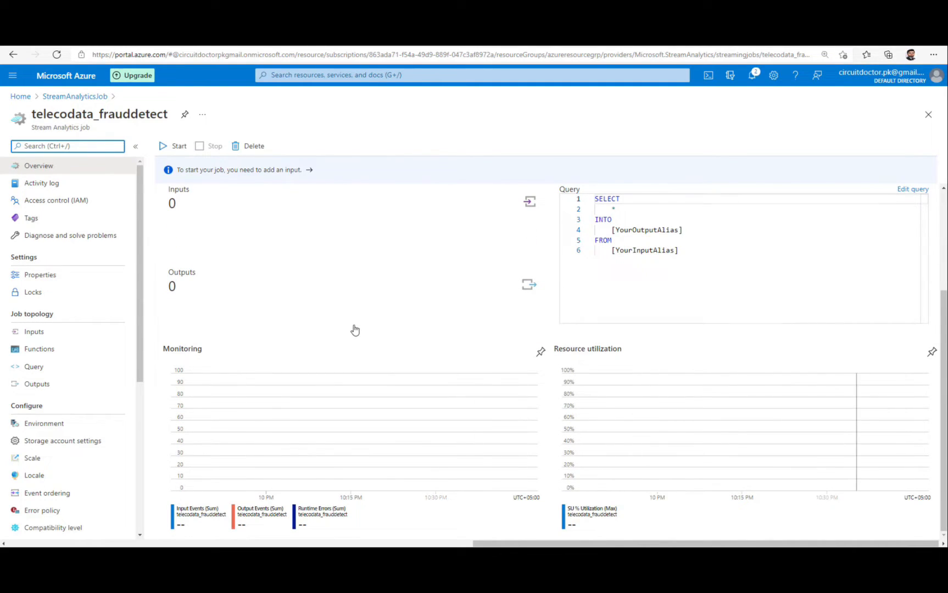
pyautogui.scroll(3, 508, 356)
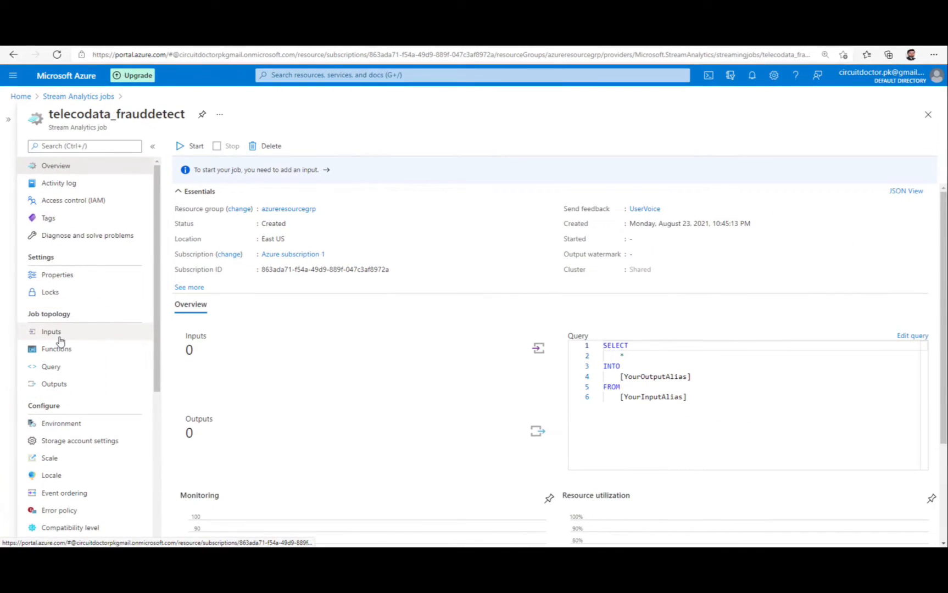
# - Add an Event Hub stream input to the telecodata_frauddetect job with the alias CallStreamData
pyautogui.click(59, 339)
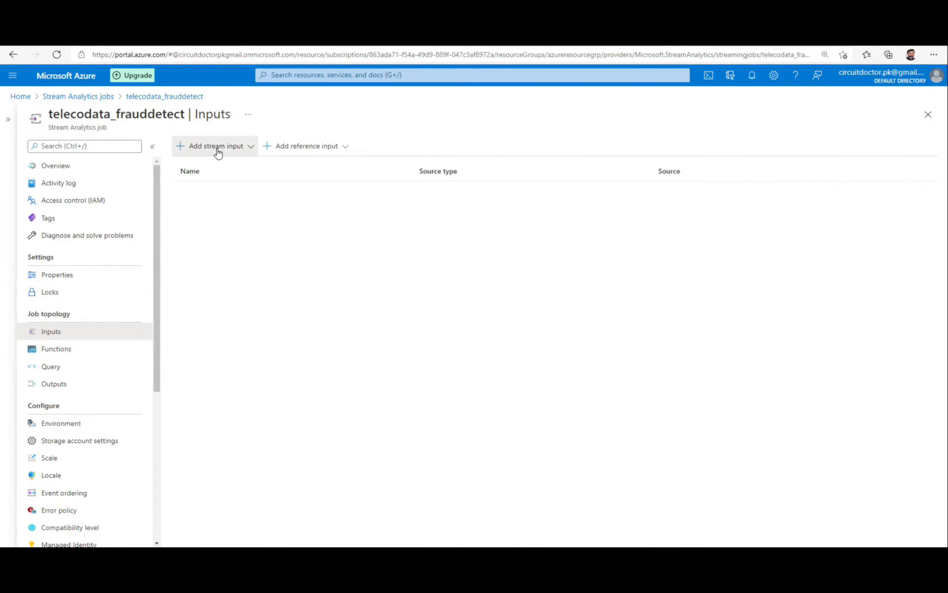
pyautogui.click(217, 152)
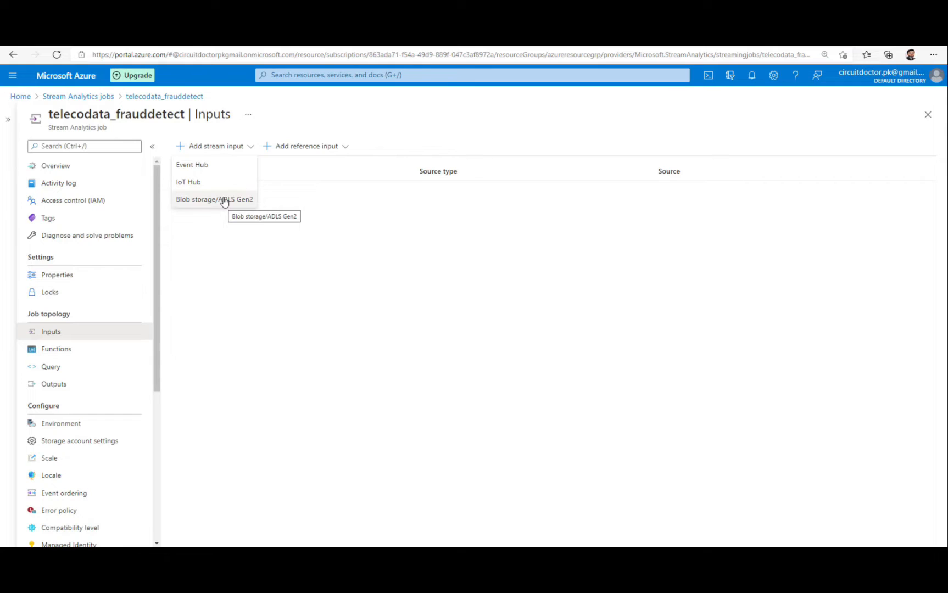
pyautogui.click(217, 170)
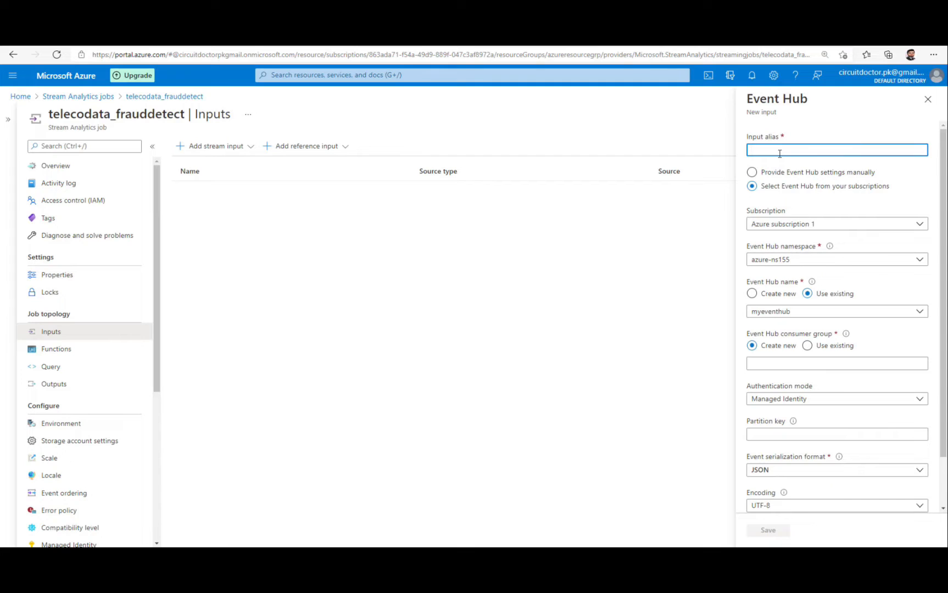
pyautogui.write('CallStreamData')
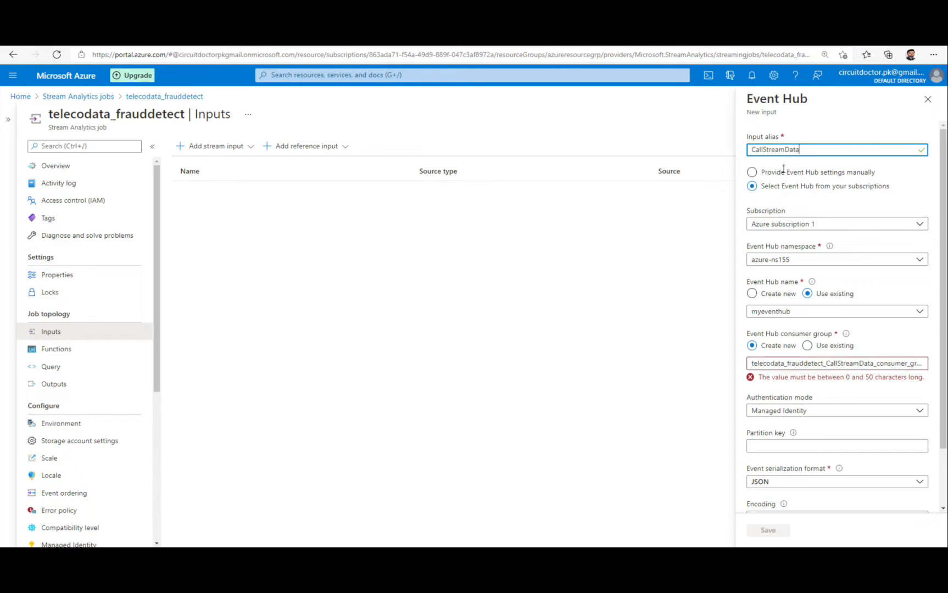
# - Source the input from an event hub in the subscription, using namespace azure-ns155 and the existing hub myeventhub
pyautogui.click(782, 171)
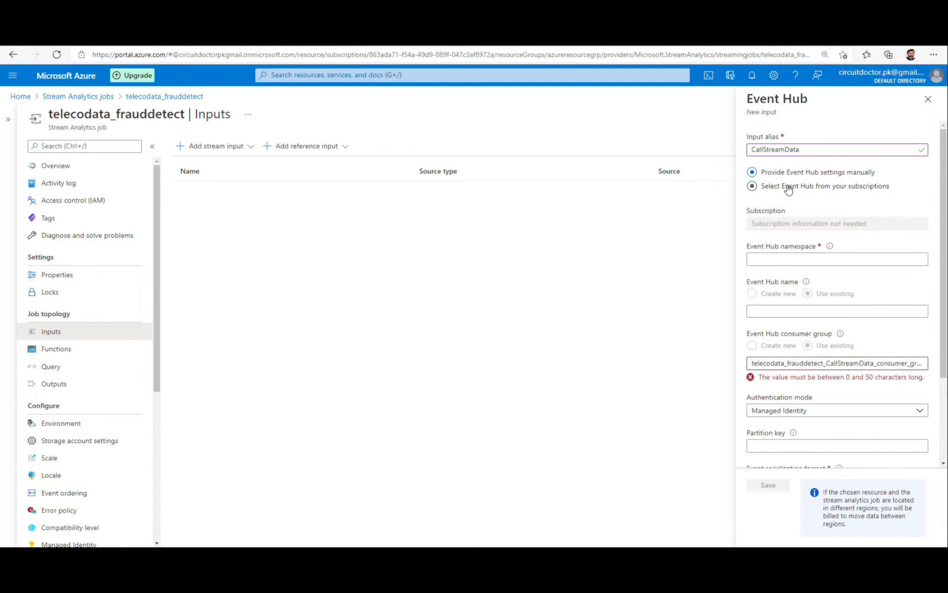
pyautogui.click(827, 188)
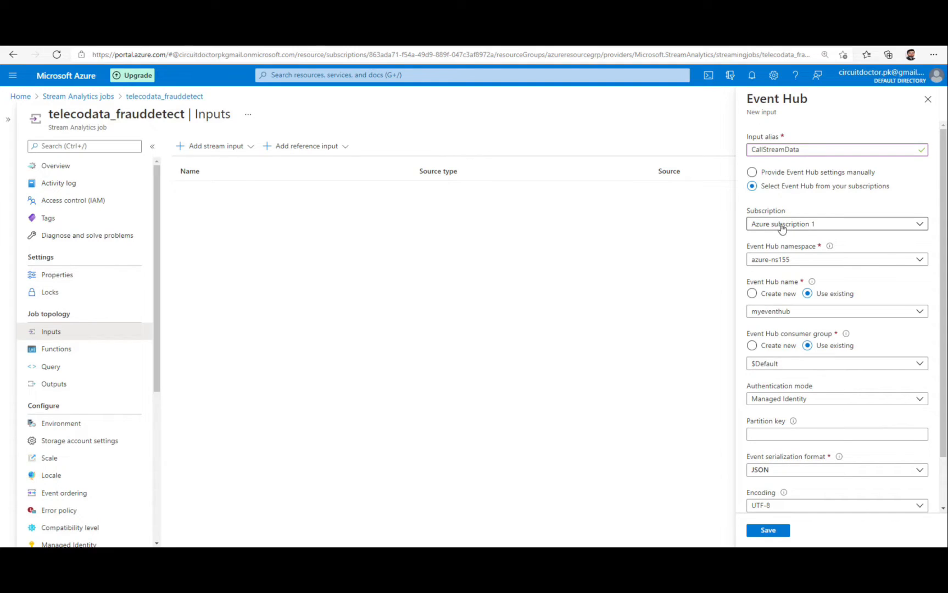
pyautogui.click(801, 260)
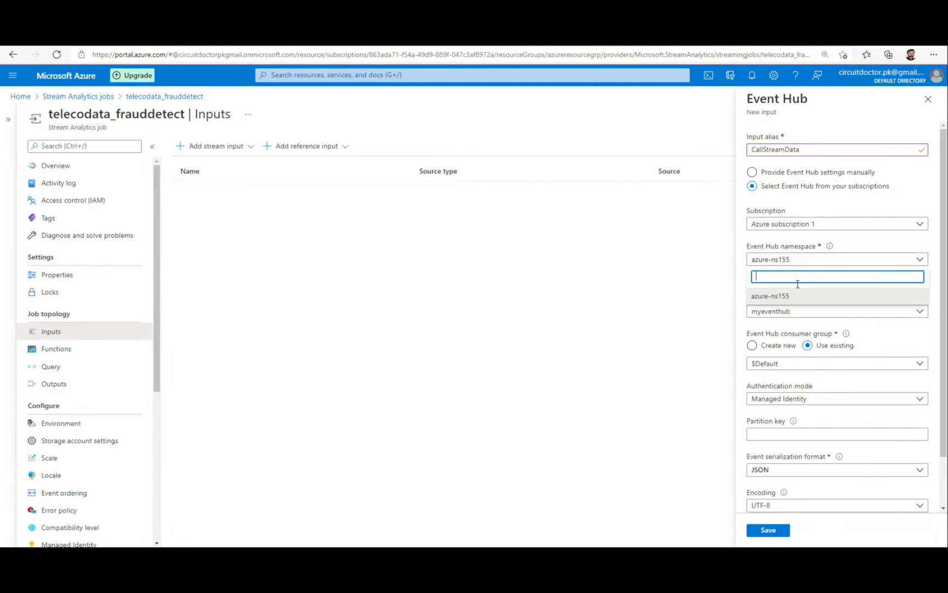
pyautogui.click(790, 297)
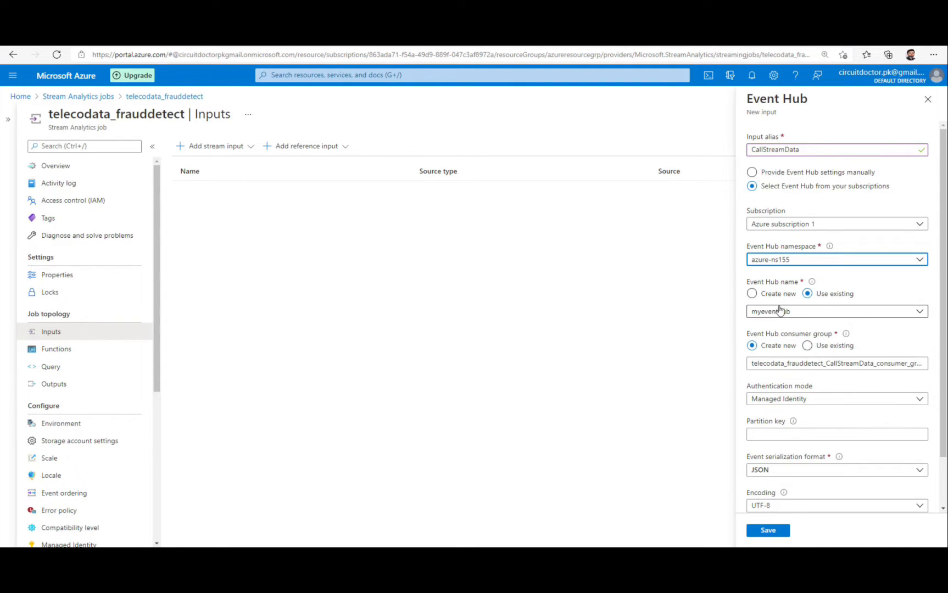
pyautogui.click(790, 313)
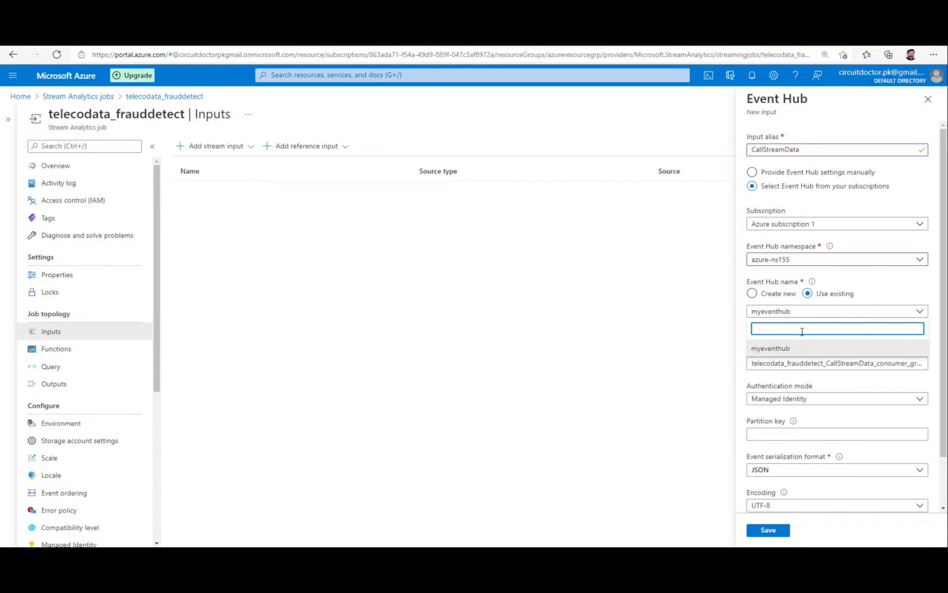
pyautogui.click(865, 285)
pyautogui.scroll(-1, 855, 318)
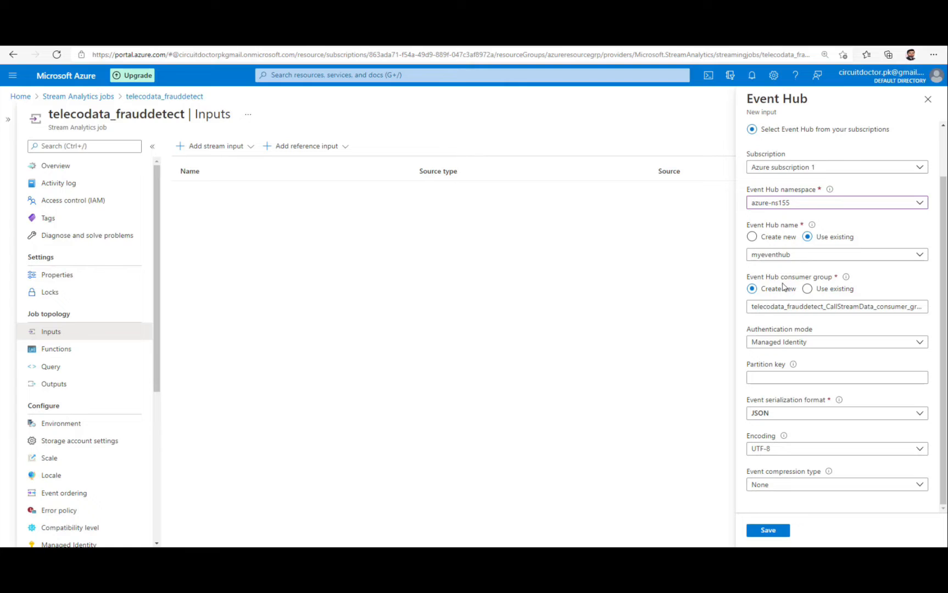
# - Set the input's authentication mode to Connection string with the existing policy MyPolicy, and save the input
pyautogui.click(797, 344)
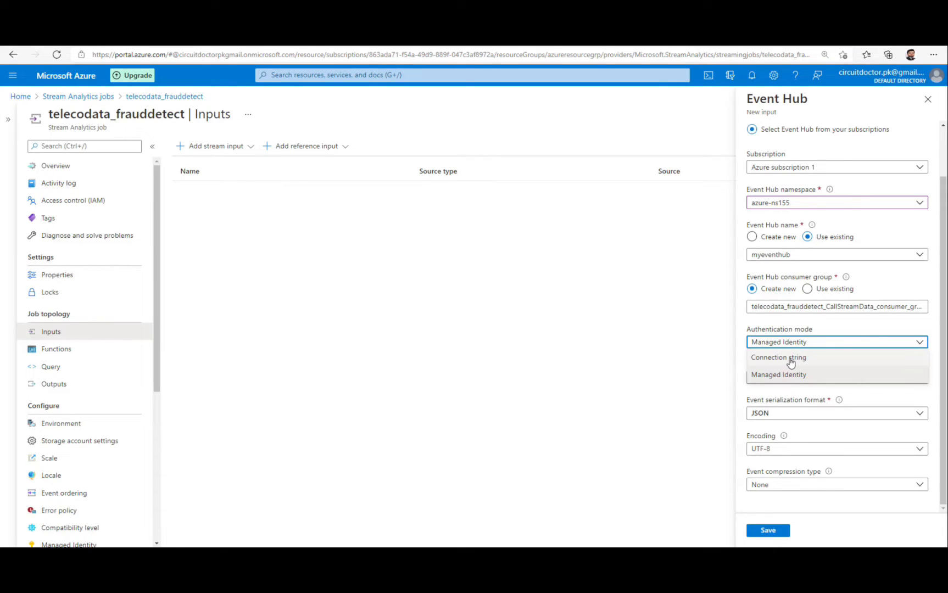
pyautogui.click(790, 363)
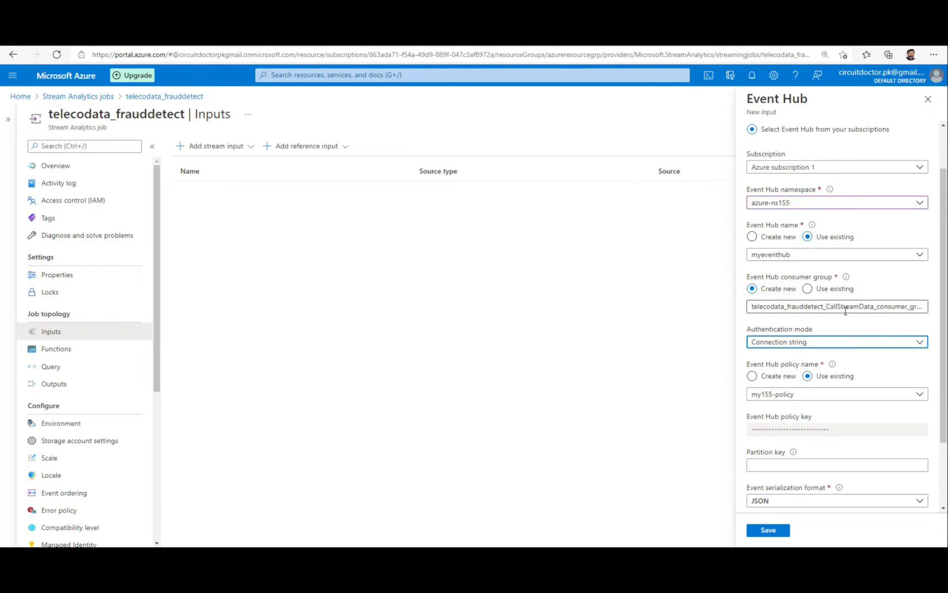
pyautogui.scroll(-1, 845, 310)
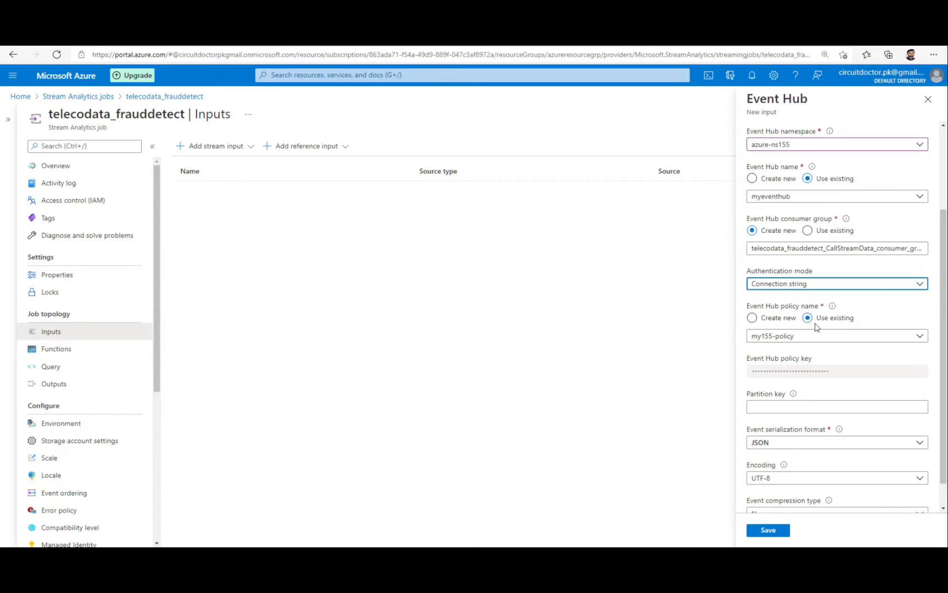
pyautogui.click(791, 339)
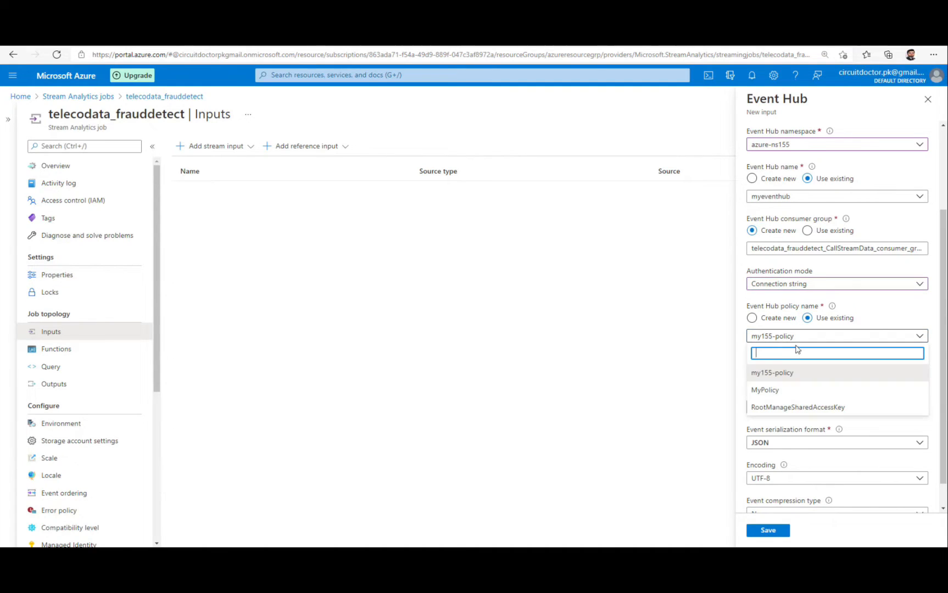
pyautogui.click(772, 391)
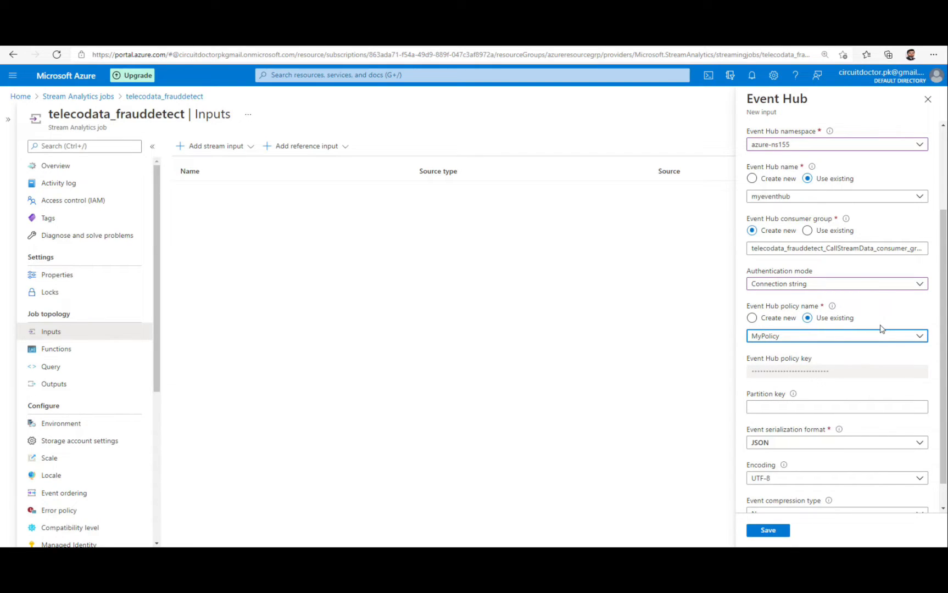
pyautogui.scroll(-1, 881, 328)
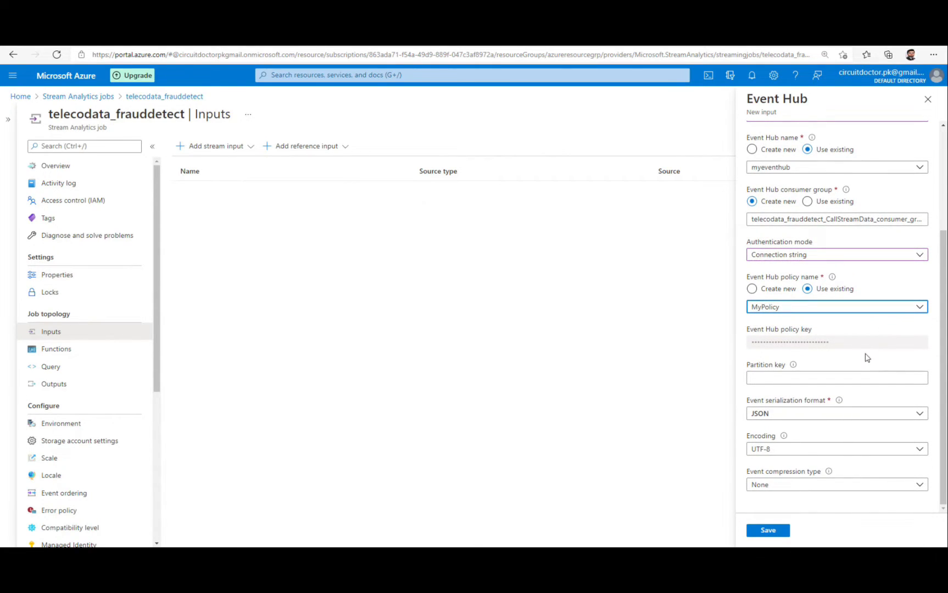
pyautogui.click(780, 532)
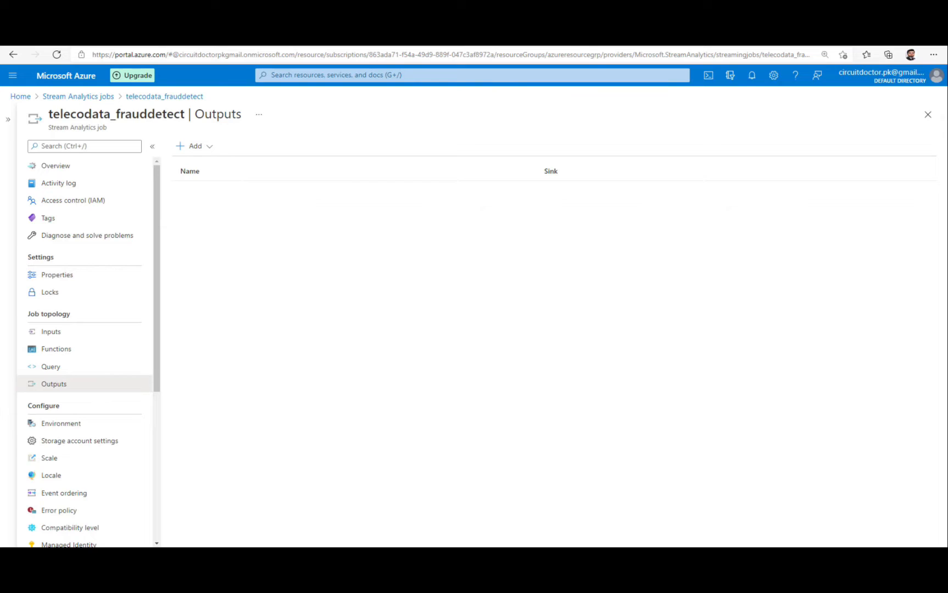
# - Review the output types offered for the job, and open the containers list of the myblobstorage155 storage account
pyautogui.click(210, 147)
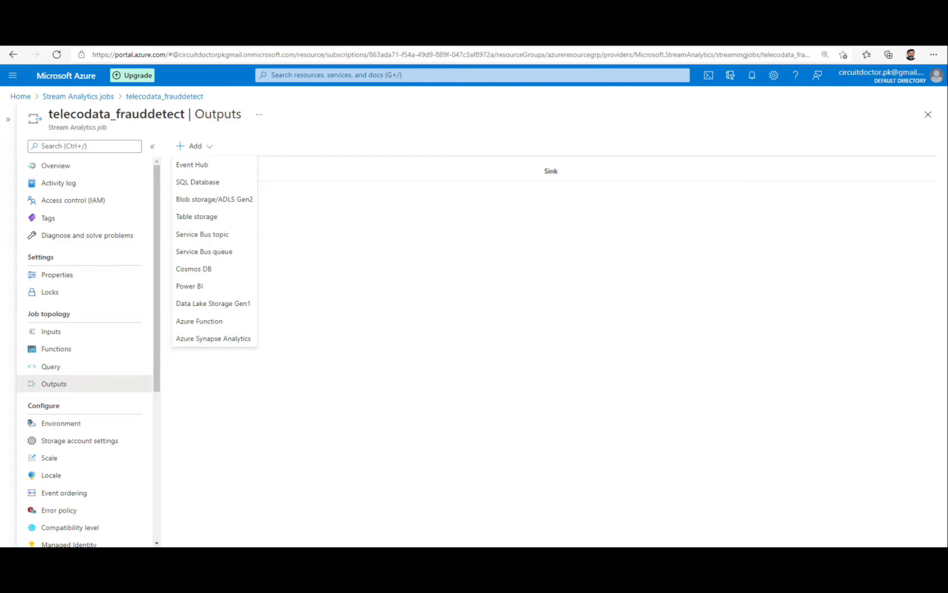
pyautogui.click(313, 206)
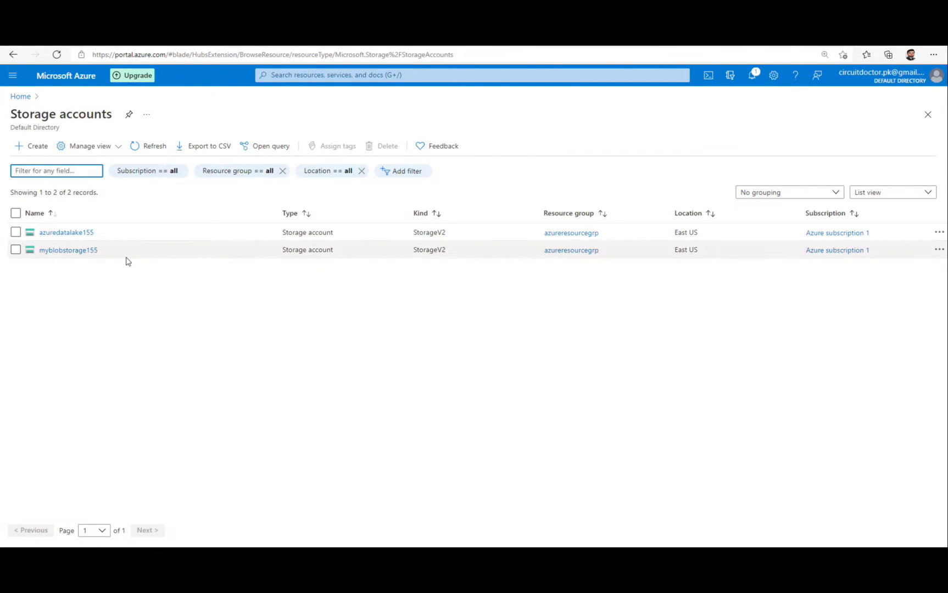
pyautogui.click(67, 253)
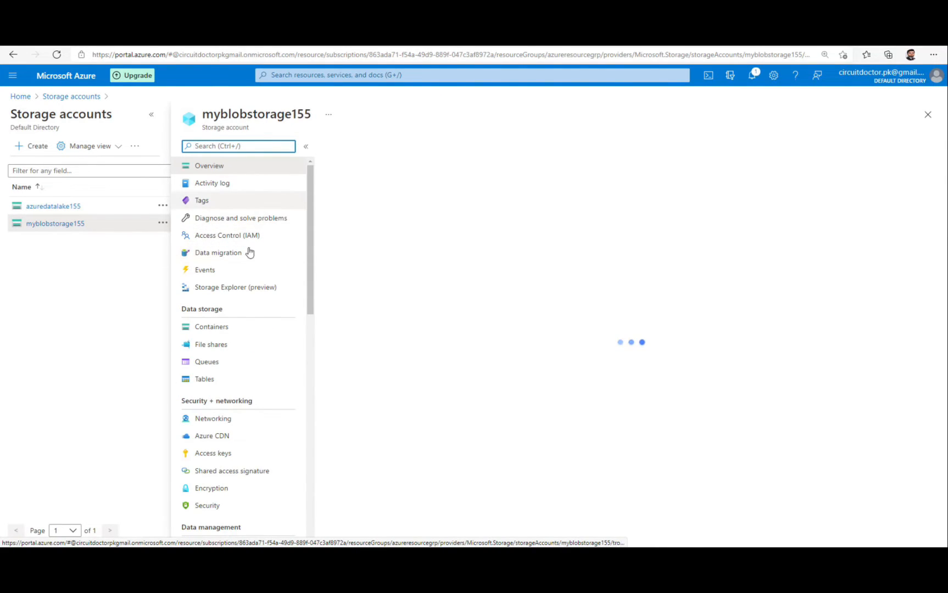
pyautogui.click(229, 332)
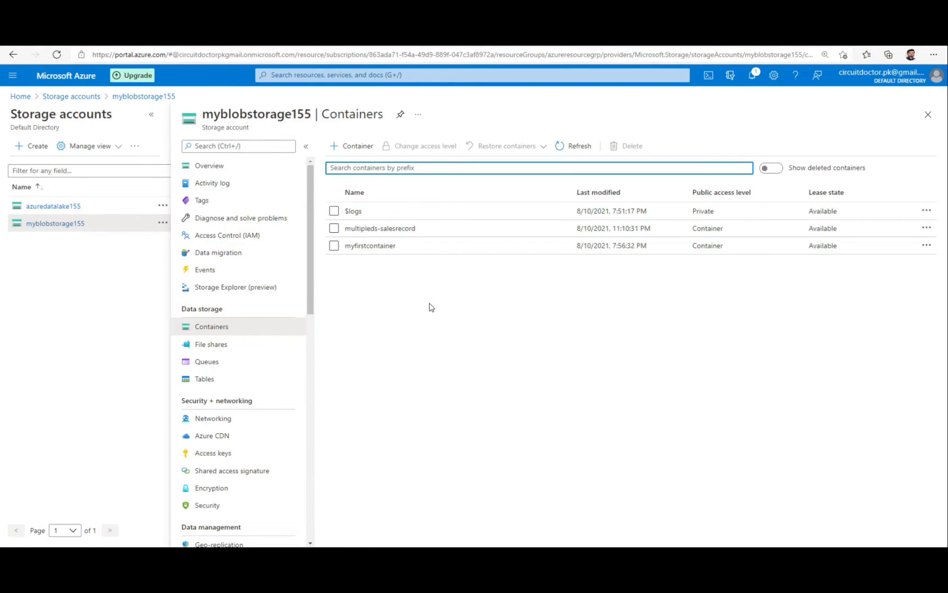
# - Create a container named callstreamdata with Container (anonymous read access for containers and blobs) as public access level, and open it
pyautogui.click(355, 146)
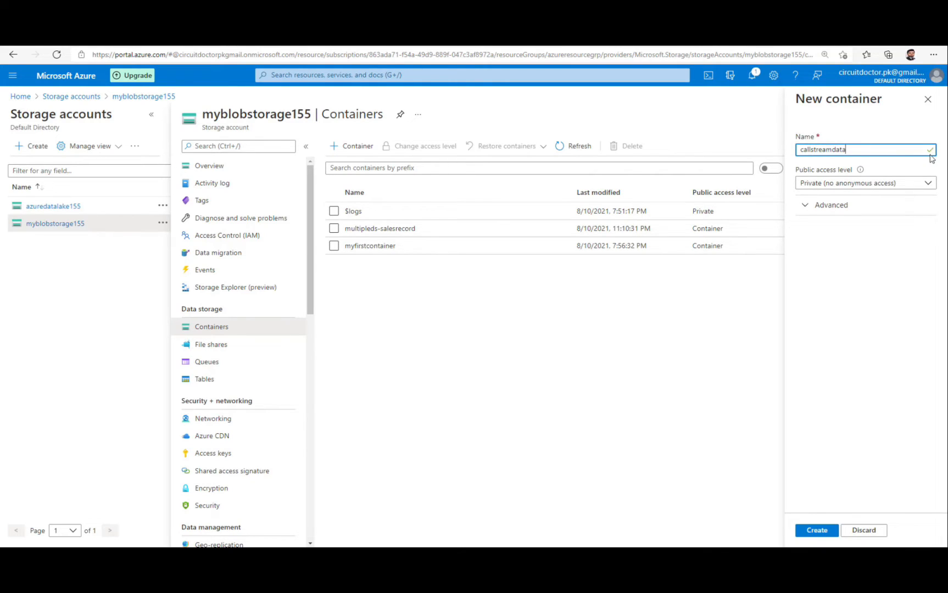
pyautogui.click(911, 185)
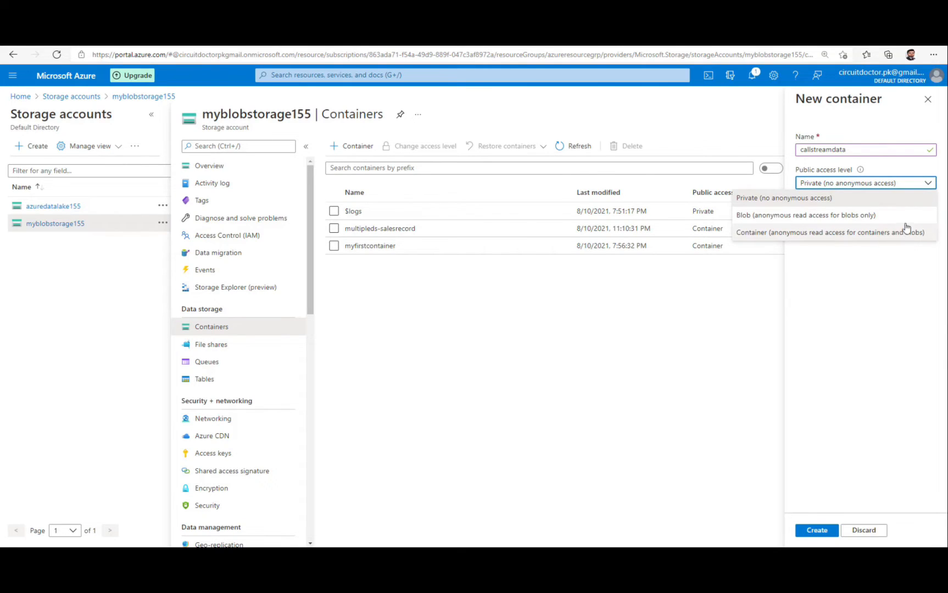
pyautogui.click(788, 233)
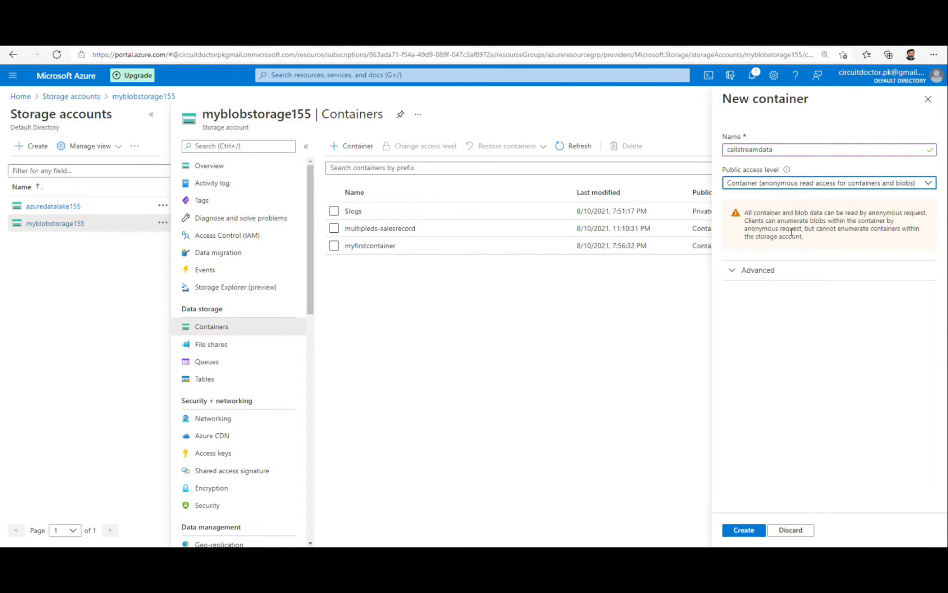
pyautogui.click(807, 270)
pyautogui.click(797, 272)
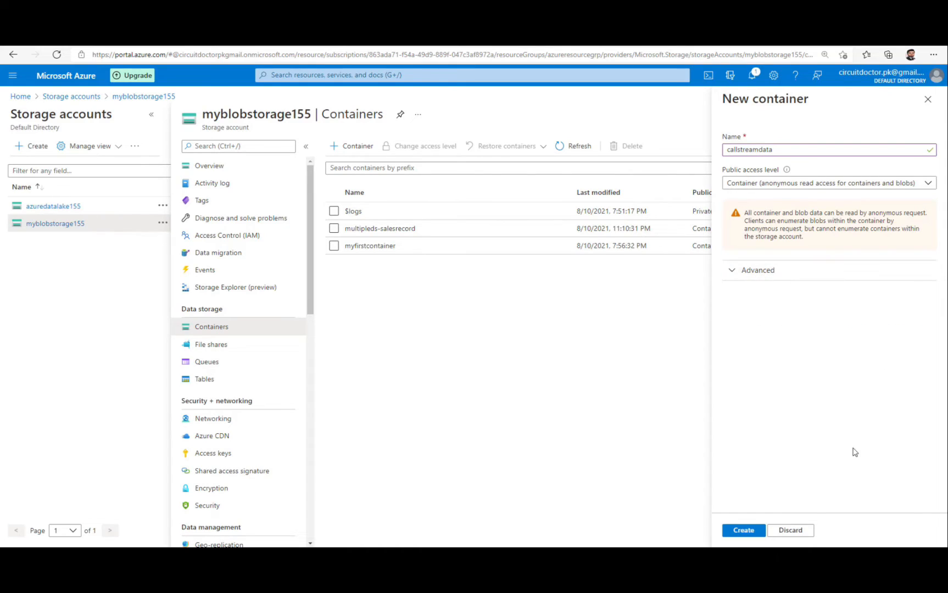
pyautogui.click(743, 532)
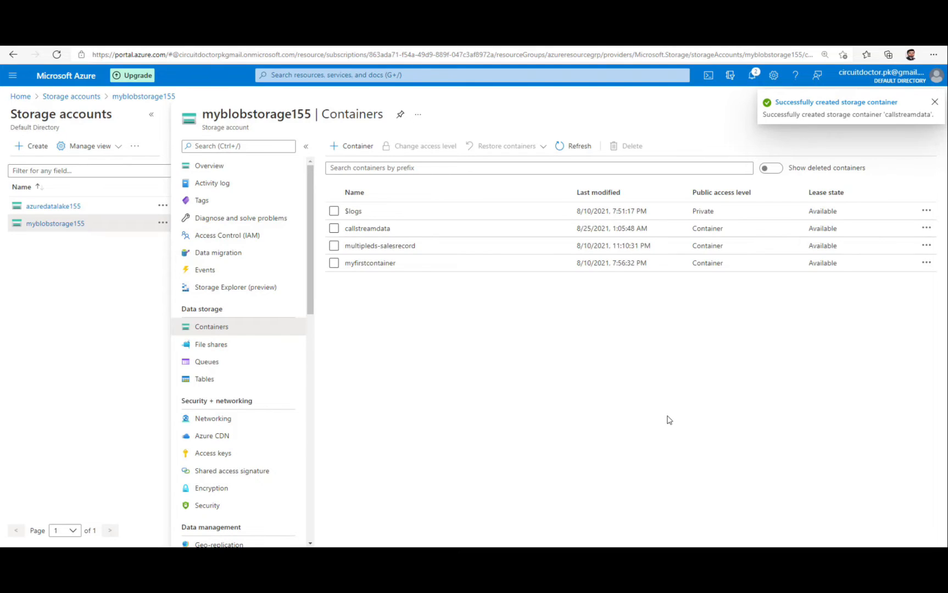
pyautogui.click(372, 230)
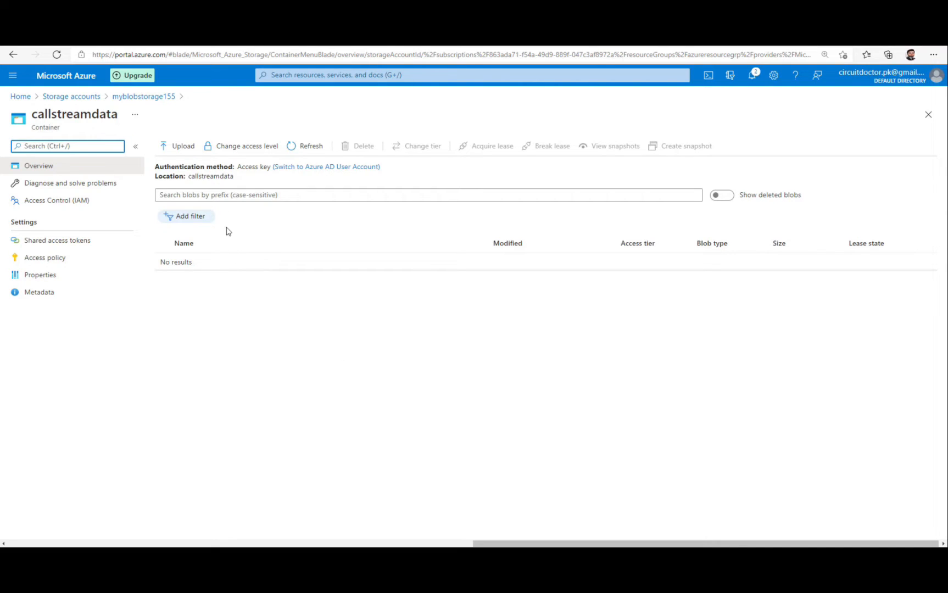
# - Return to the telecodata_frauddetect job's outputs and add a Blob storage/ADLS Gen2 output with the alias CallDataBlob
pyautogui.click(159, 40)
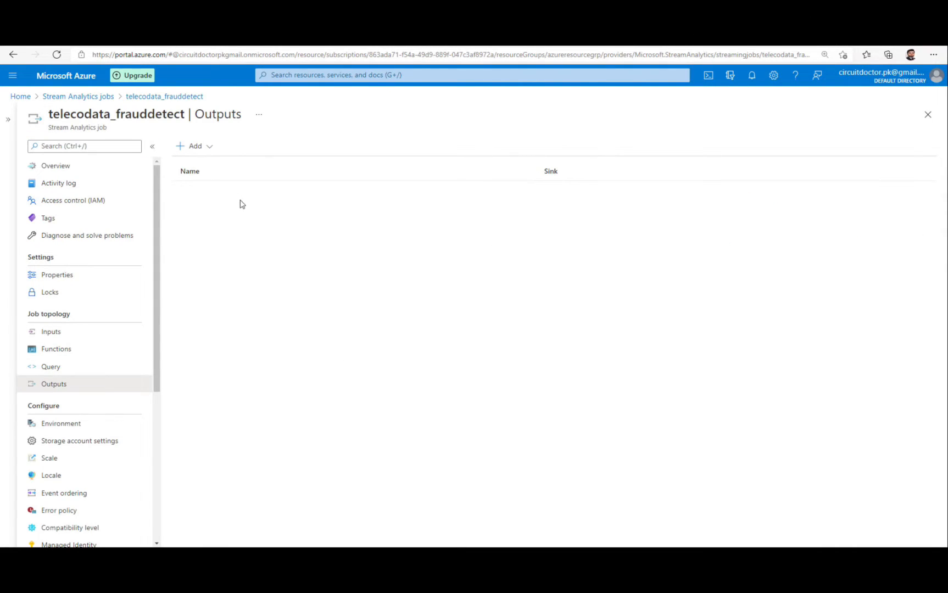
pyautogui.click(207, 148)
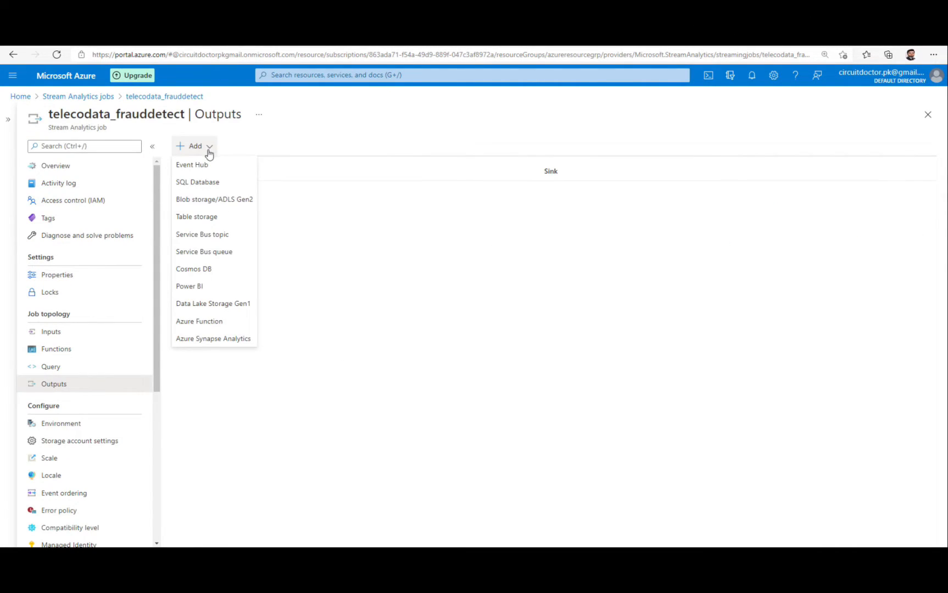
pyautogui.click(212, 200)
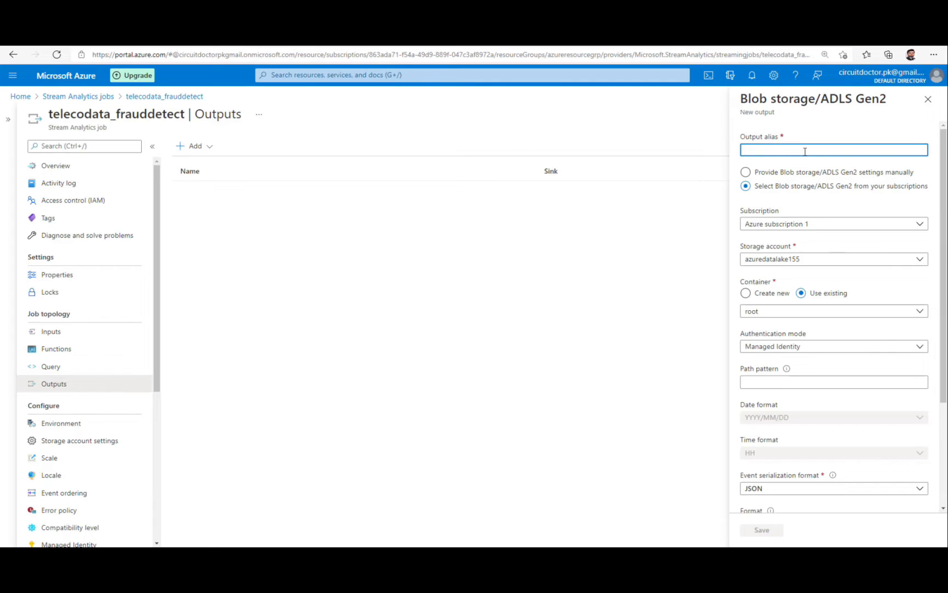
pyautogui.write('CallDataBlob')
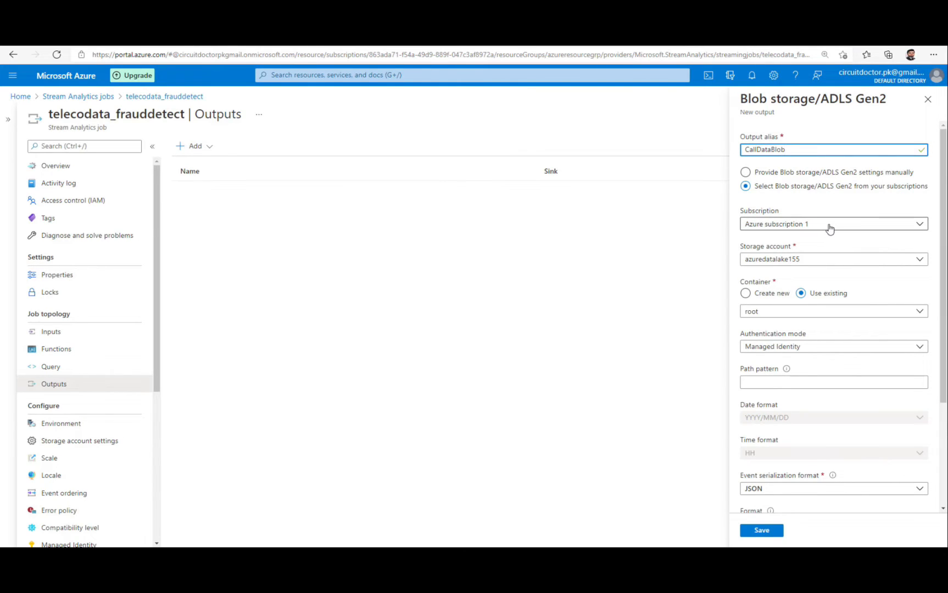
# - Point the new output at the myblobstorage155 storage account and its existing callstreamdata container
pyautogui.click(805, 260)
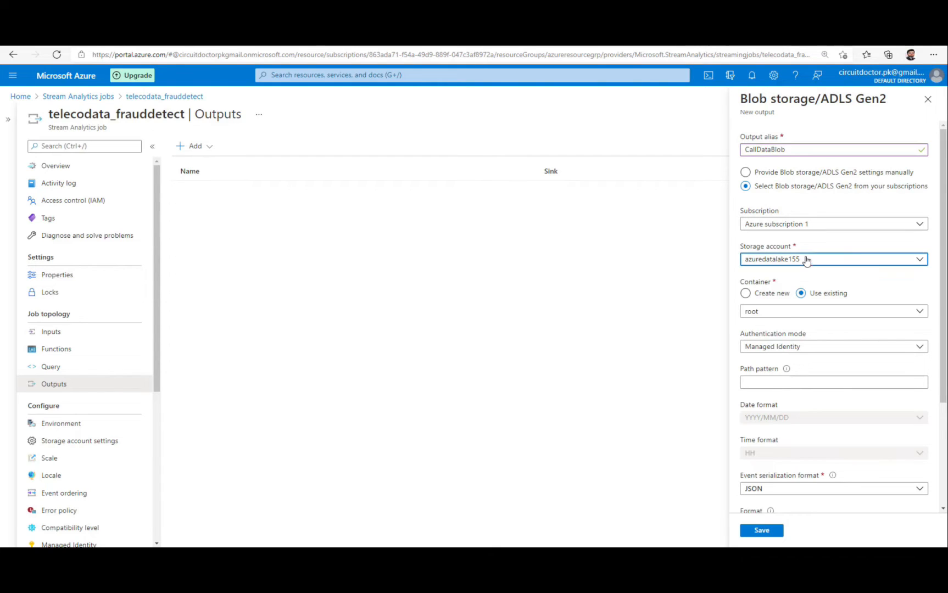
pyautogui.click(803, 317)
pyautogui.click(847, 318)
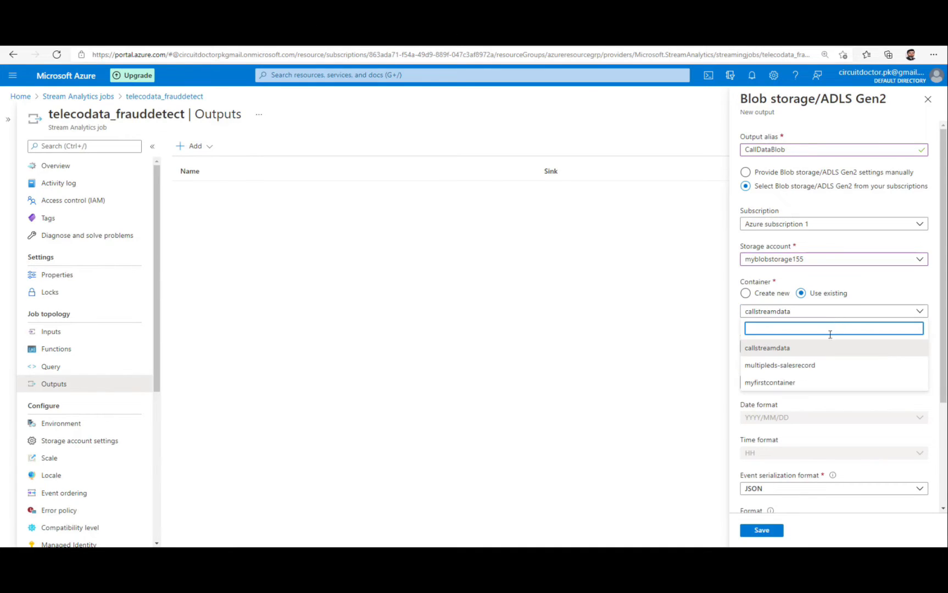
pyautogui.click(795, 348)
# - Set the blob output's authentication mode to Connection string and review its serialization settings
pyautogui.click(796, 348)
pyautogui.click(796, 362)
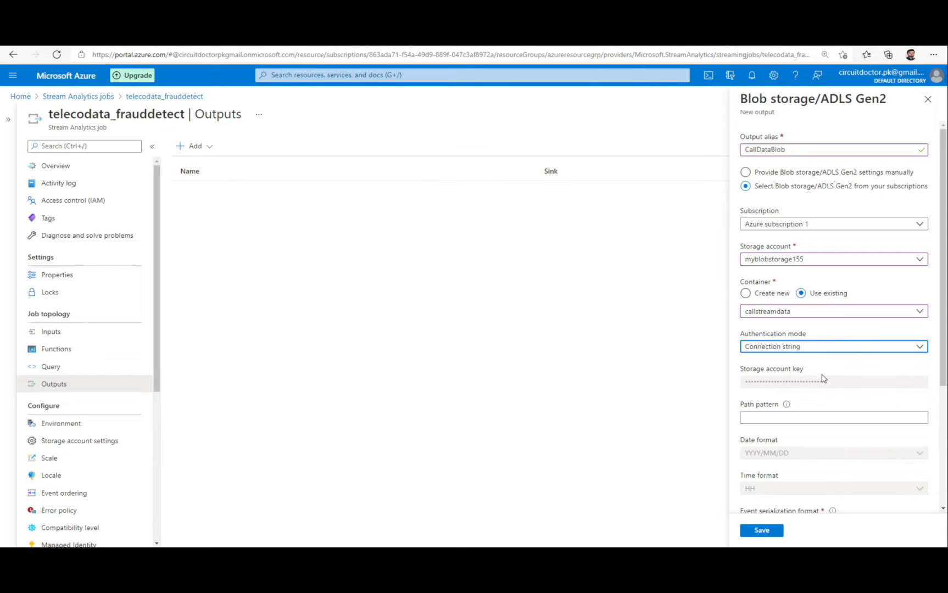
pyautogui.scroll(-3, 824, 374)
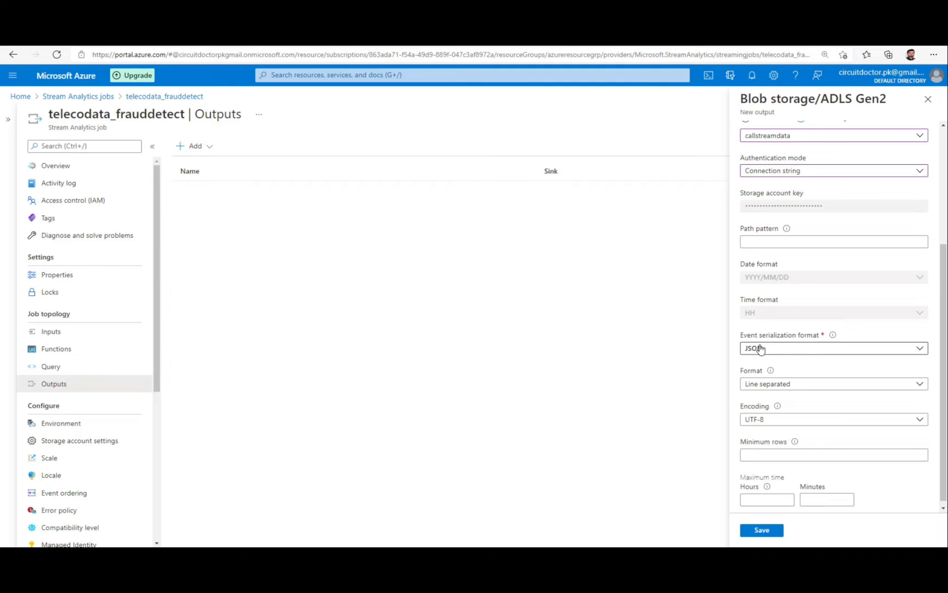
# - Set the blob output's event serialization format to comma-delimited CSV with UTF-8 encoding and save the output
pyautogui.click(887, 348)
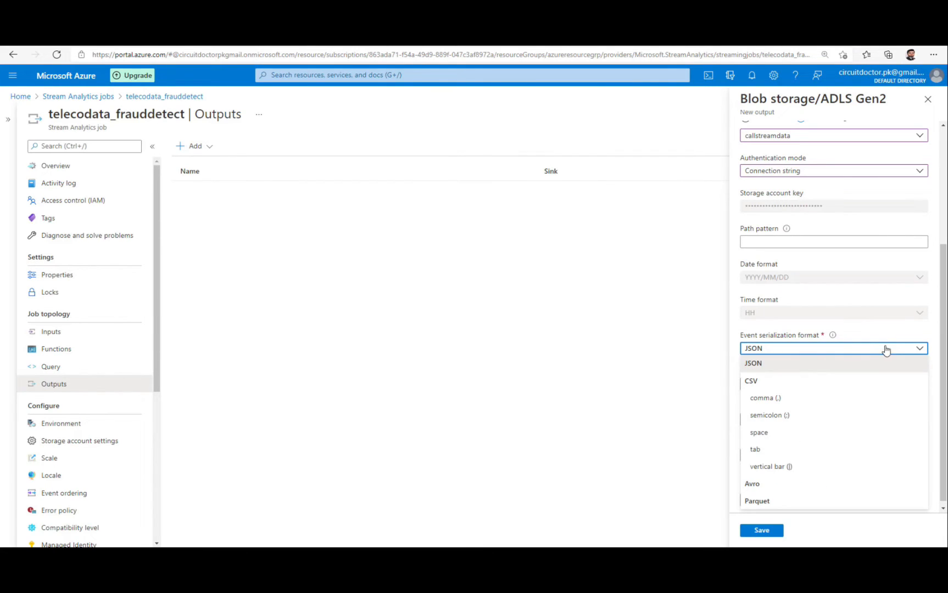
pyautogui.click(817, 402)
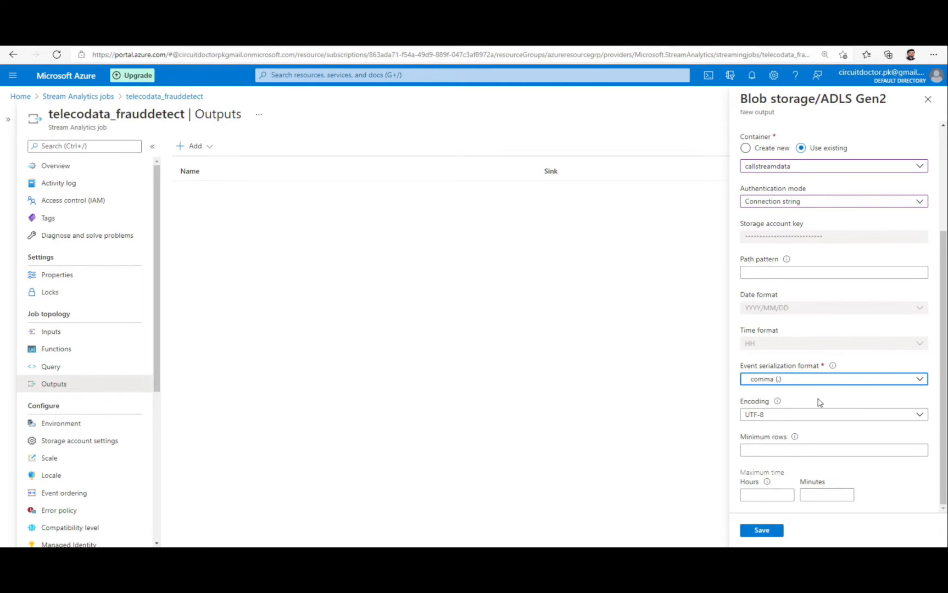
pyautogui.click(883, 417)
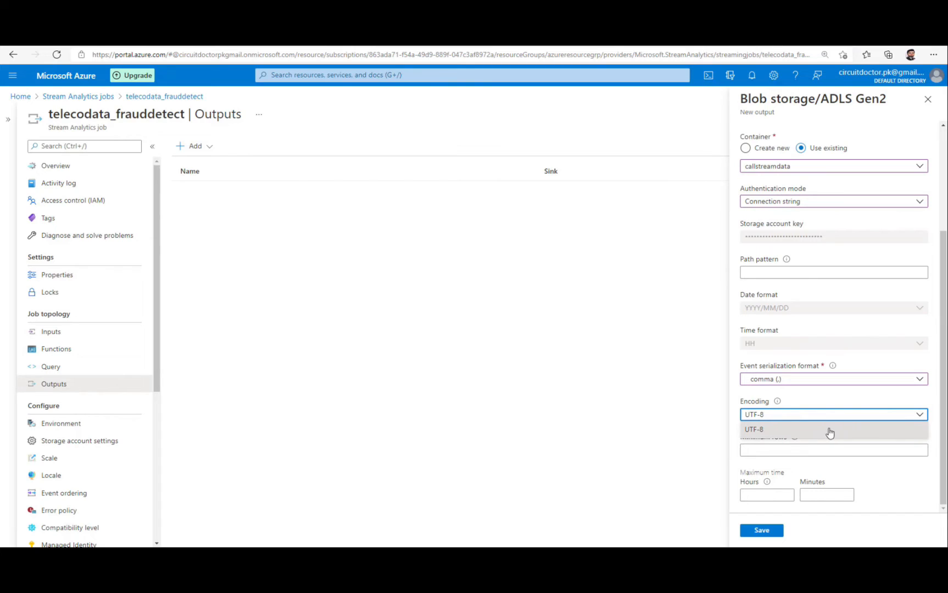
pyautogui.click(787, 430)
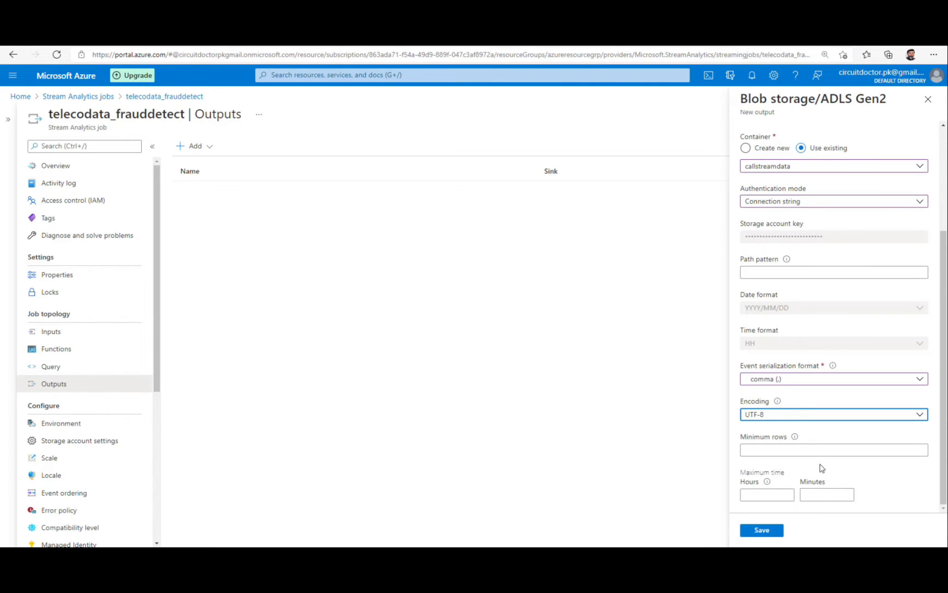
pyautogui.scroll(3, 822, 465)
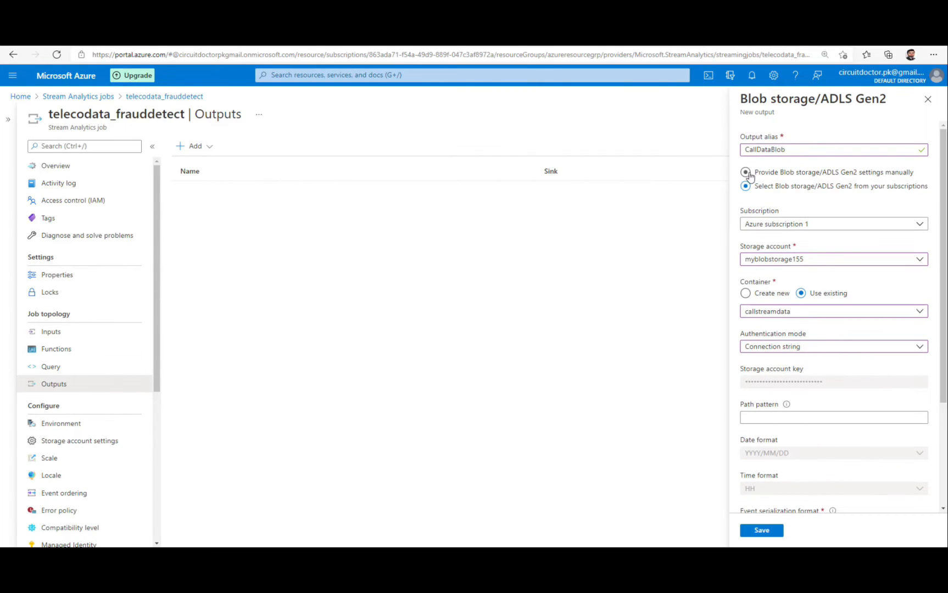
pyautogui.scroll(-3, 791, 456)
pyautogui.scroll(2, 790, 457)
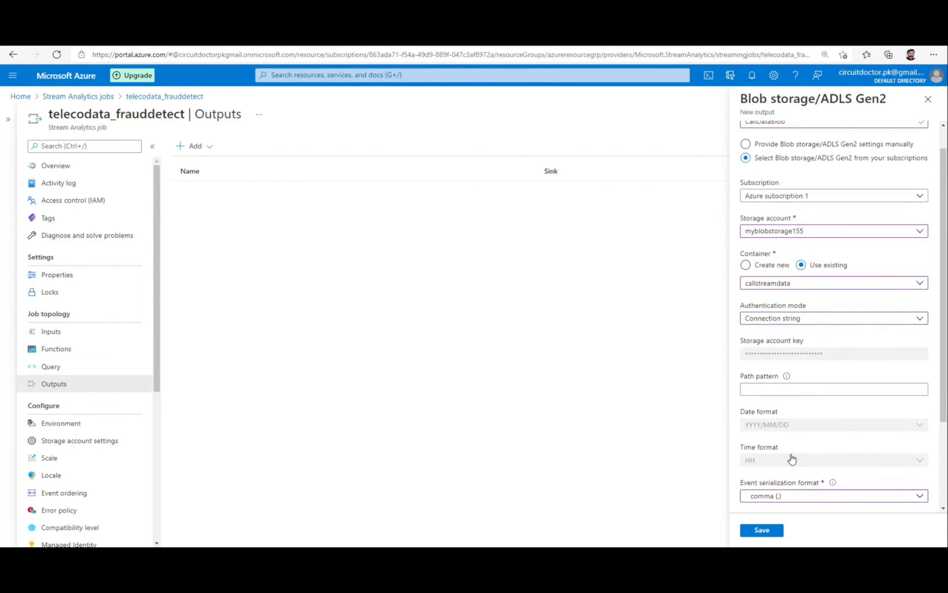
pyautogui.scroll(-2, 789, 458)
pyautogui.click(762, 531)
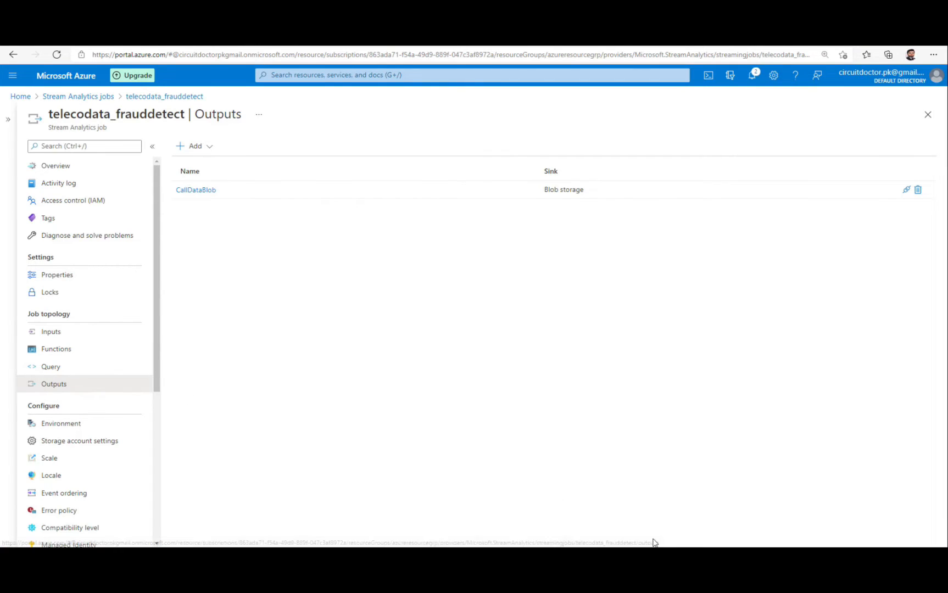
# - Switch to the command prompt, run .\telcodatagen.exe 1000 0.2 2, and return to the Azure portal with the generator still running
pyautogui.click(679, 556)
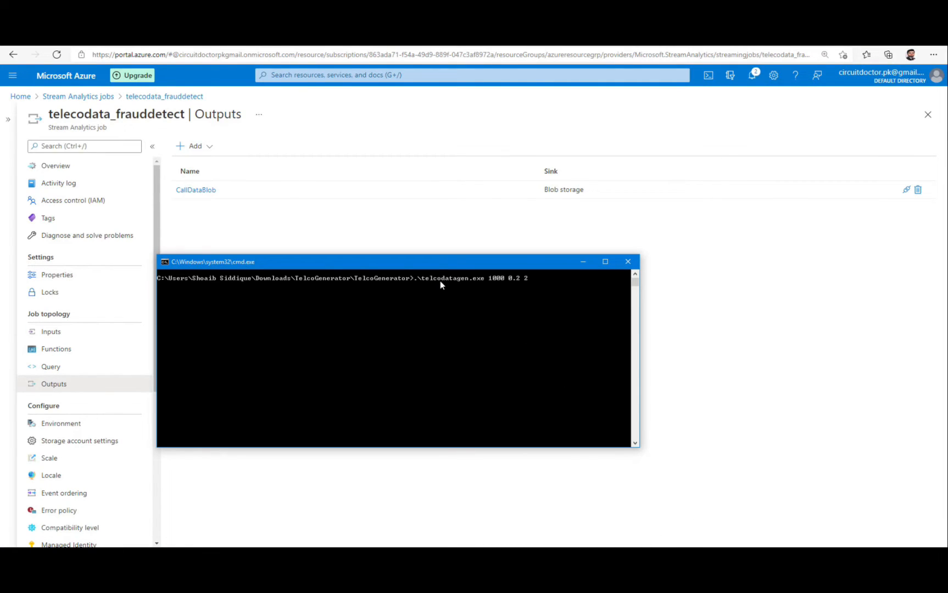
pyautogui.click(434, 251)
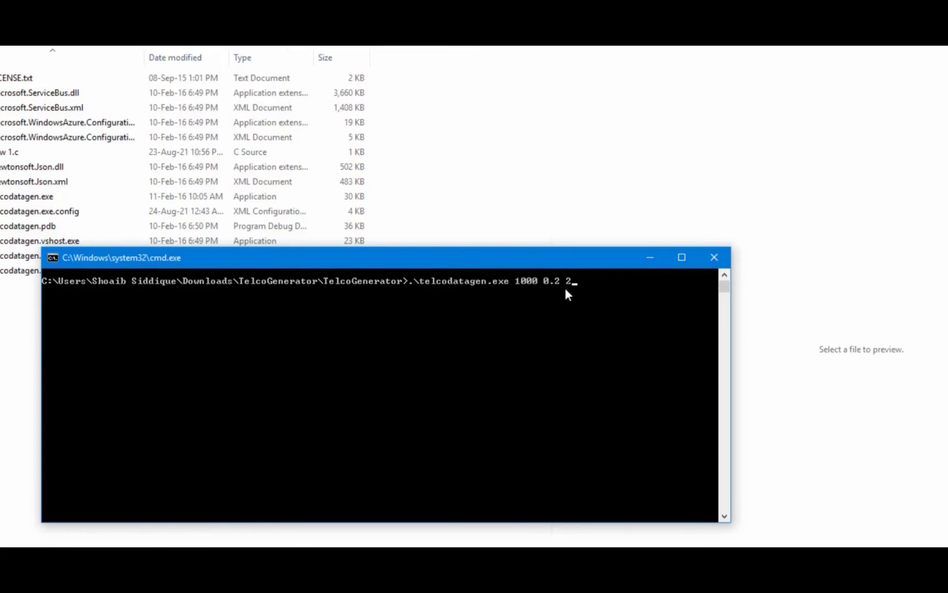
pyautogui.press('Return')
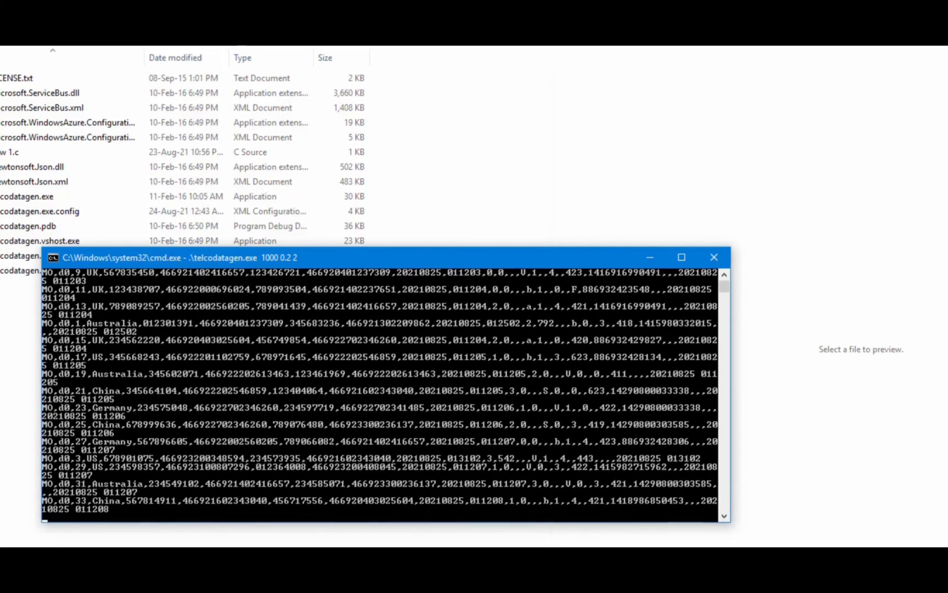
pyautogui.click(511, 469)
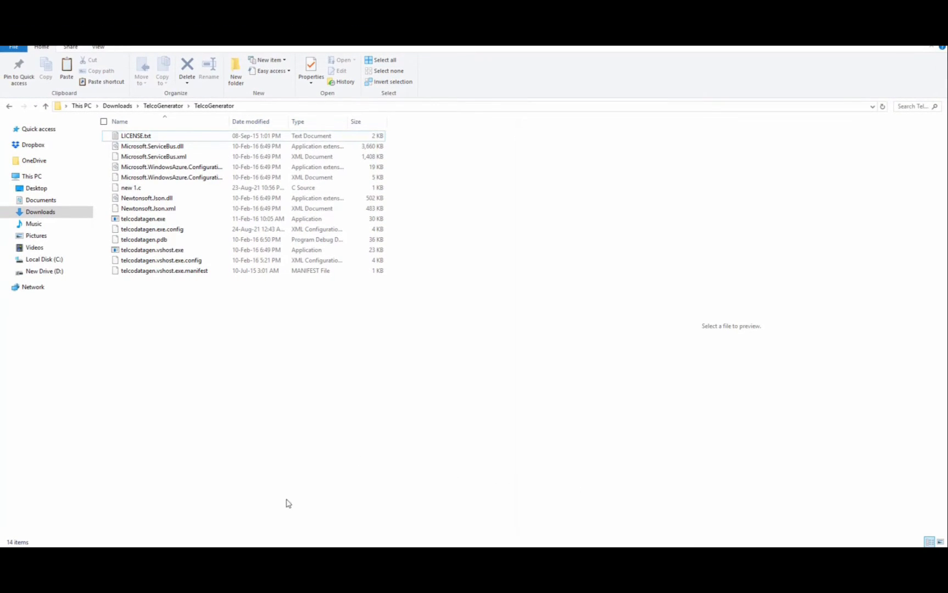
pyautogui.hotkey('alt', 'Tab')
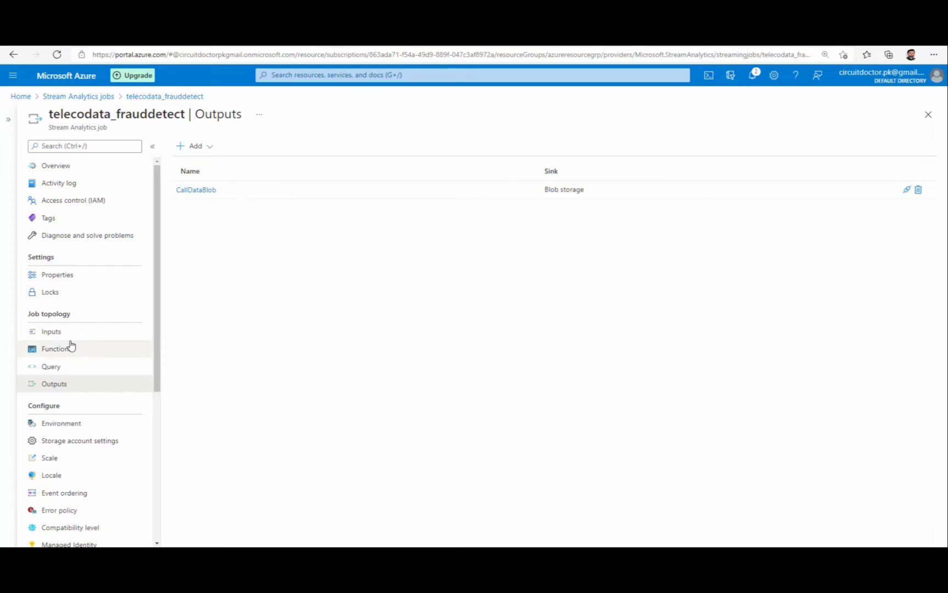
# - Open the job's query editor and examine the incoming events in the CallStream input preview
pyautogui.click(60, 371)
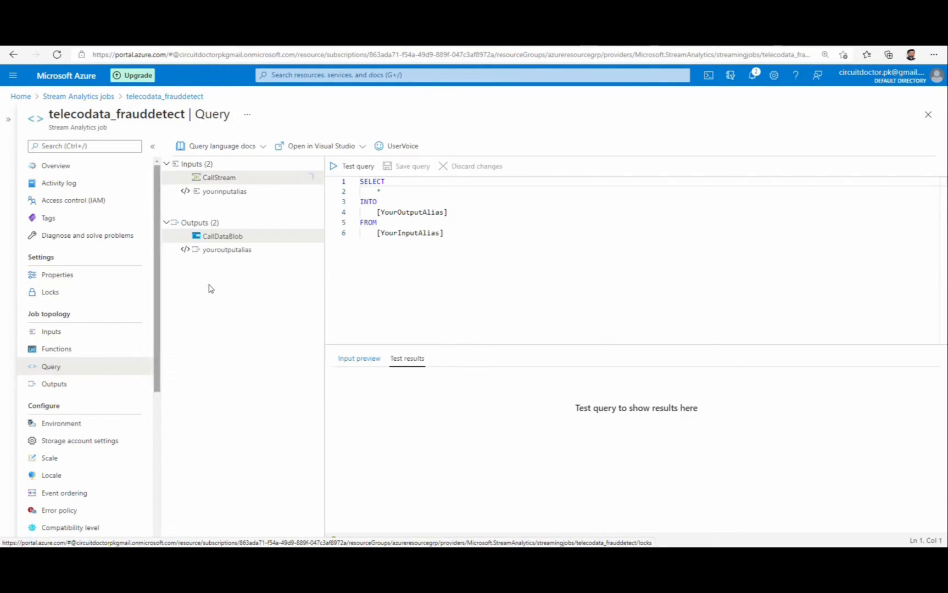
pyautogui.click(369, 363)
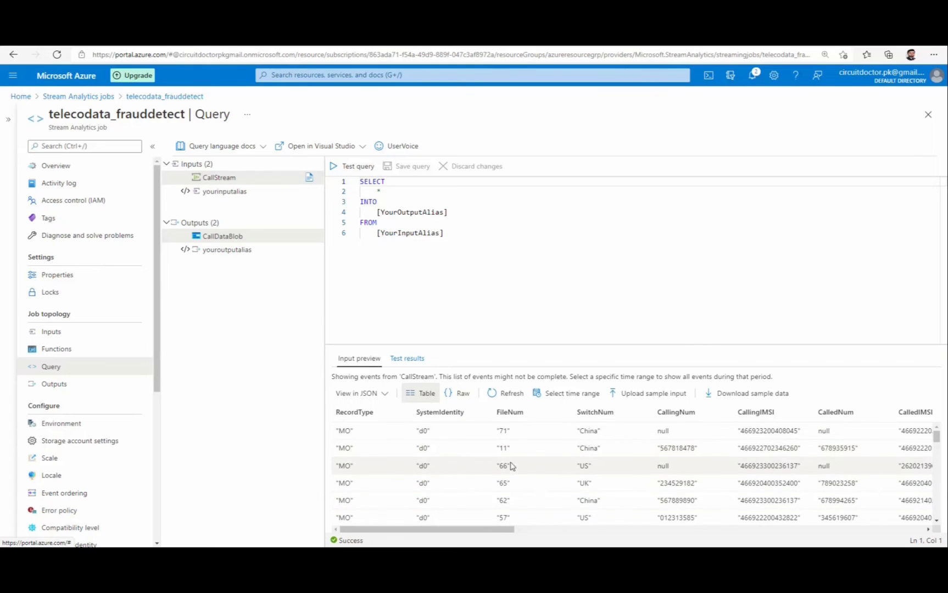
pyautogui.scroll(-1, 602, 462)
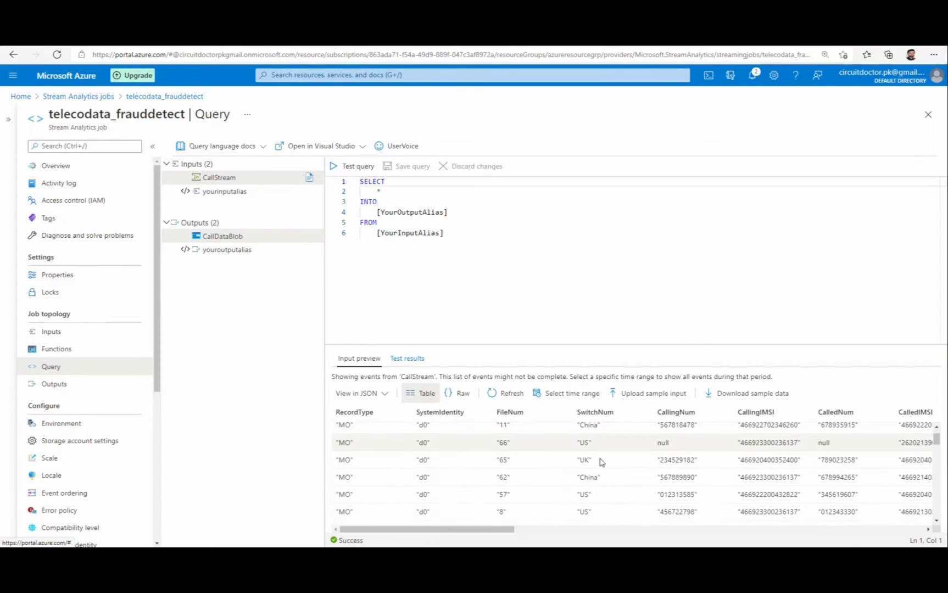
pyautogui.scroll(-3, 601, 462)
pyautogui.scroll(5, 602, 466)
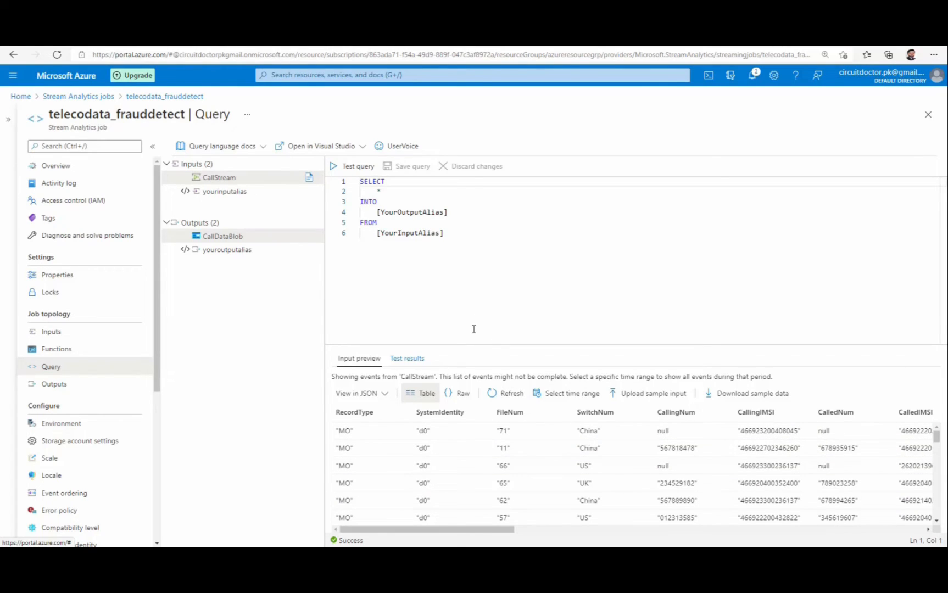
pyautogui.click(425, 364)
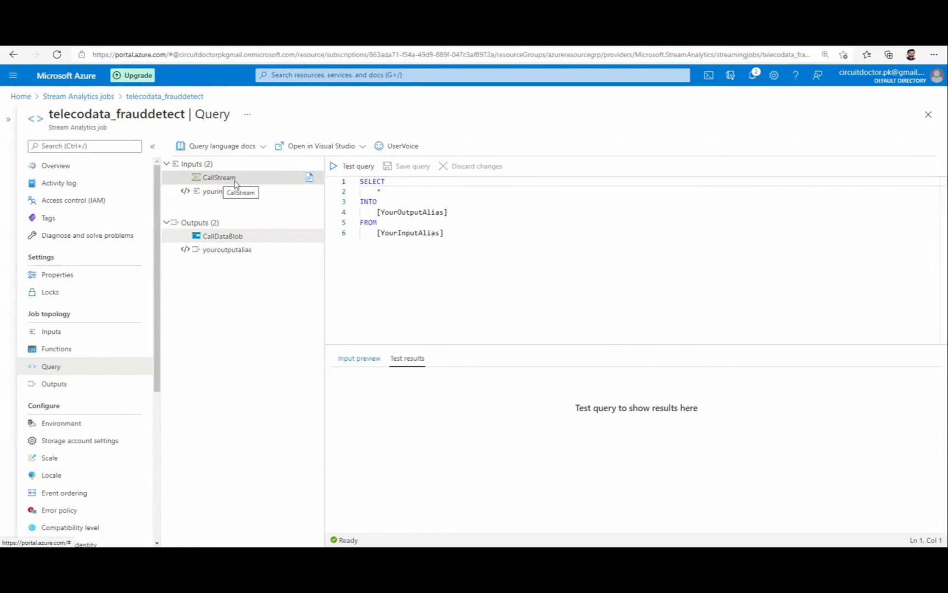
# - Reduce the query to SELECT * FROM [CallStream] by removing the INTO clause, and test it
pyautogui.moveTo(461, 214); pyautogui.dragTo(357, 203)
pyautogui.press('Delete')
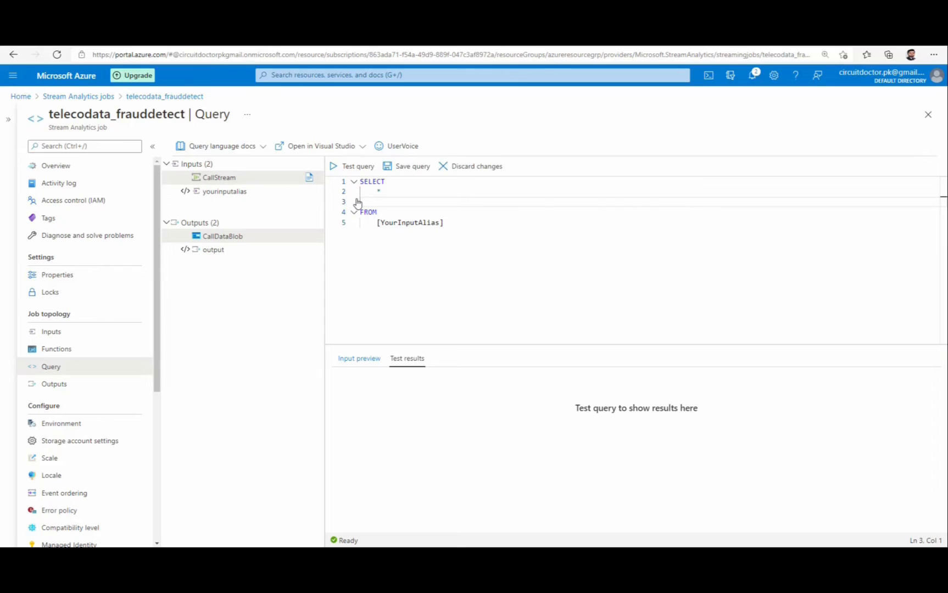
pyautogui.press('Delete')
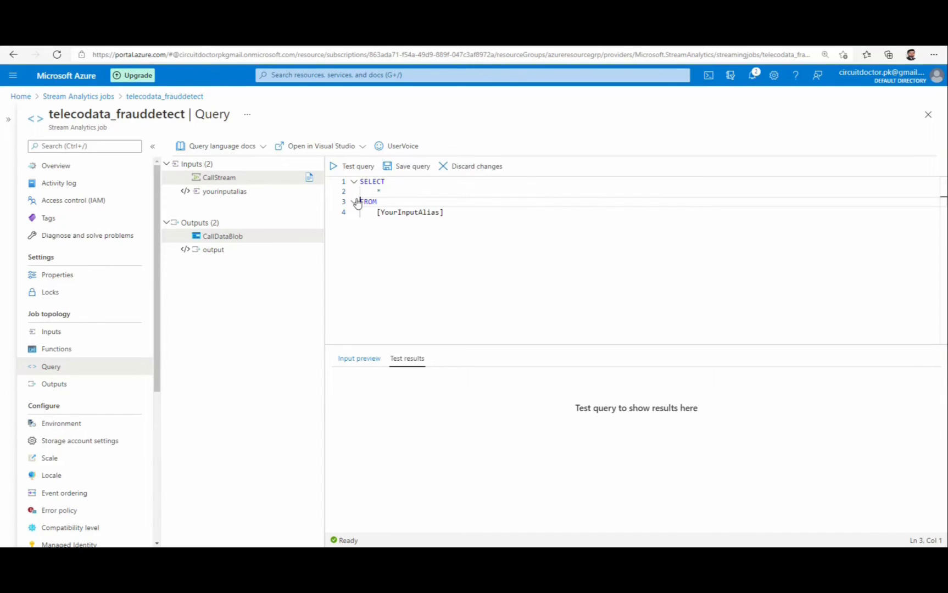
pyautogui.doubleClick(393, 215)
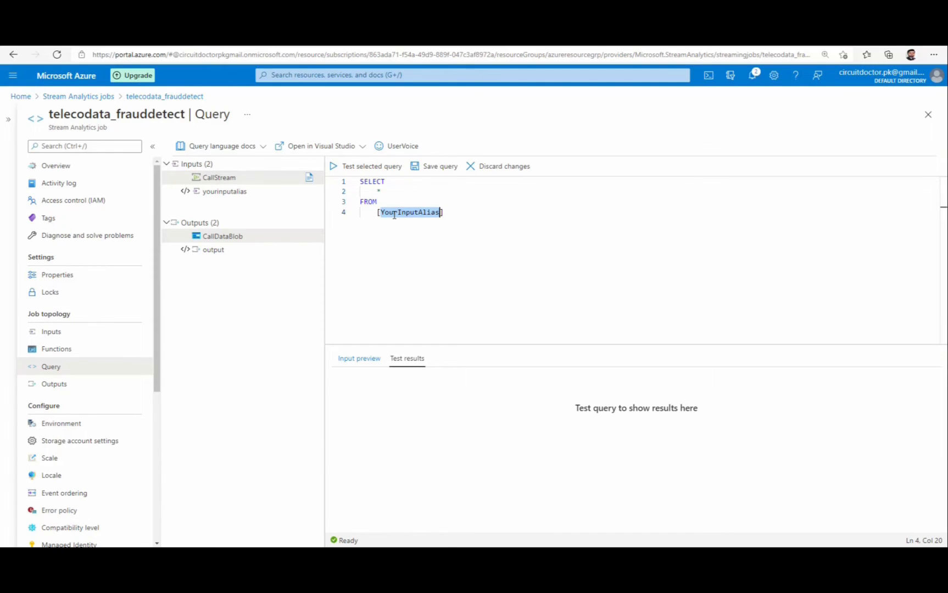
pyautogui.write('Cal')
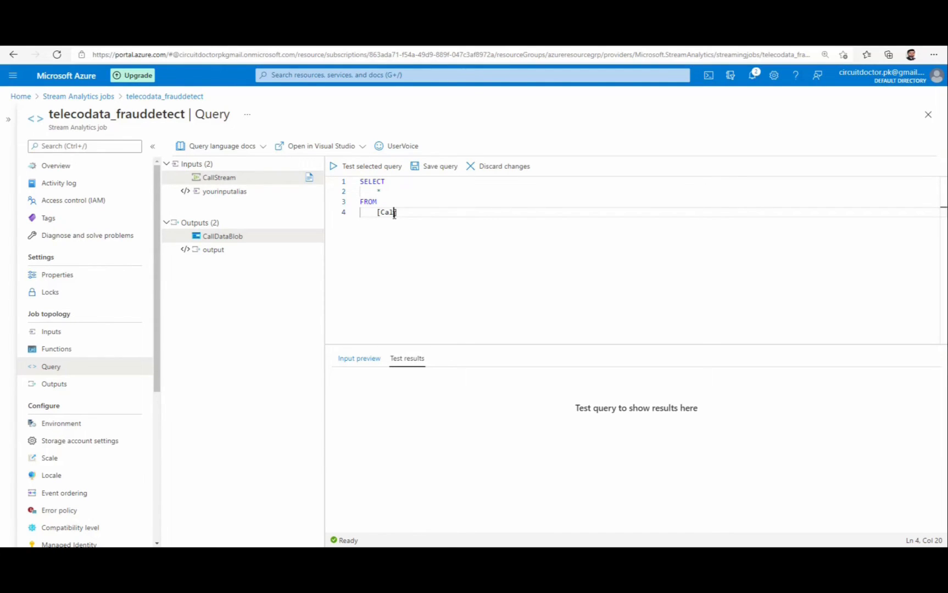
pyautogui.write('lStream')
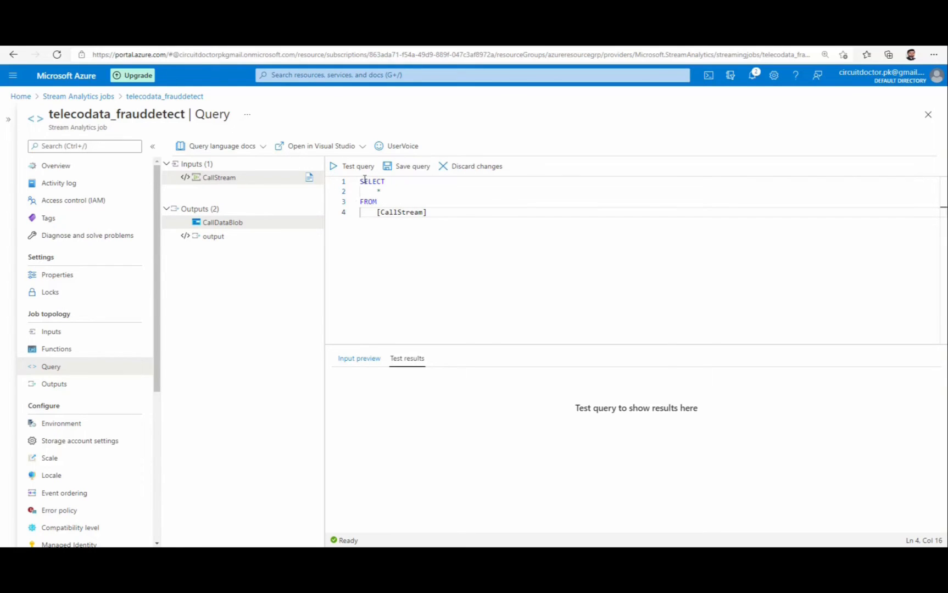
pyautogui.click(359, 166)
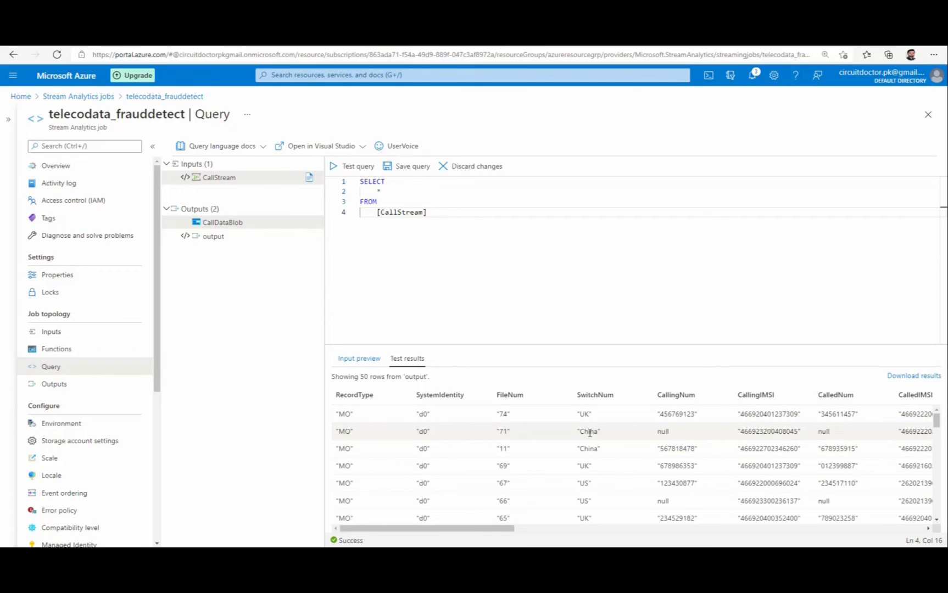
pyautogui.scroll(-5, 590, 433)
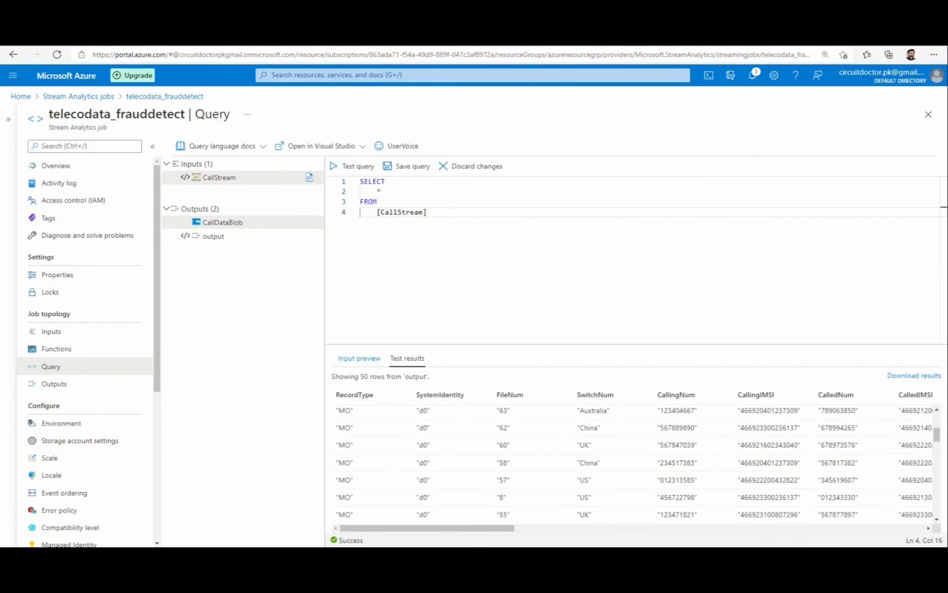
# - Compare the test results with the running generator's console output, and discard the query changes
pyautogui.hotkey('alt', 'Tab')
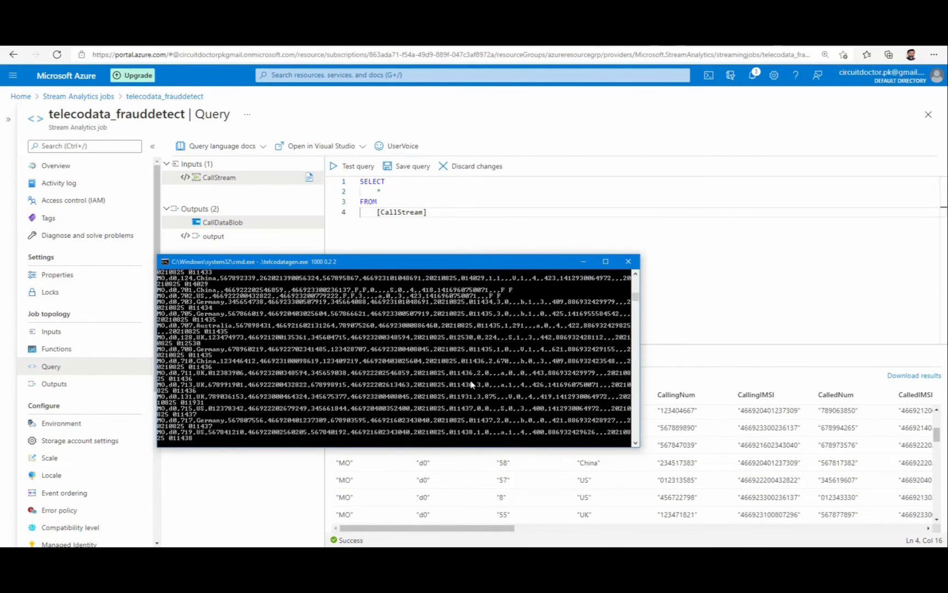
pyautogui.click(583, 261)
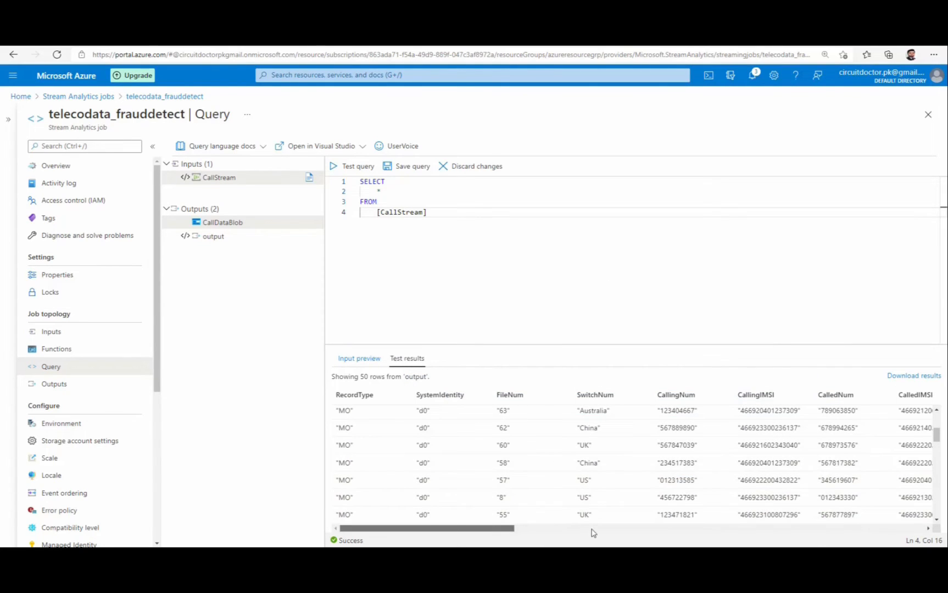
pyautogui.moveTo(593, 532); pyautogui.dragTo(453, 534)
pyautogui.scroll(-2, 451, 426)
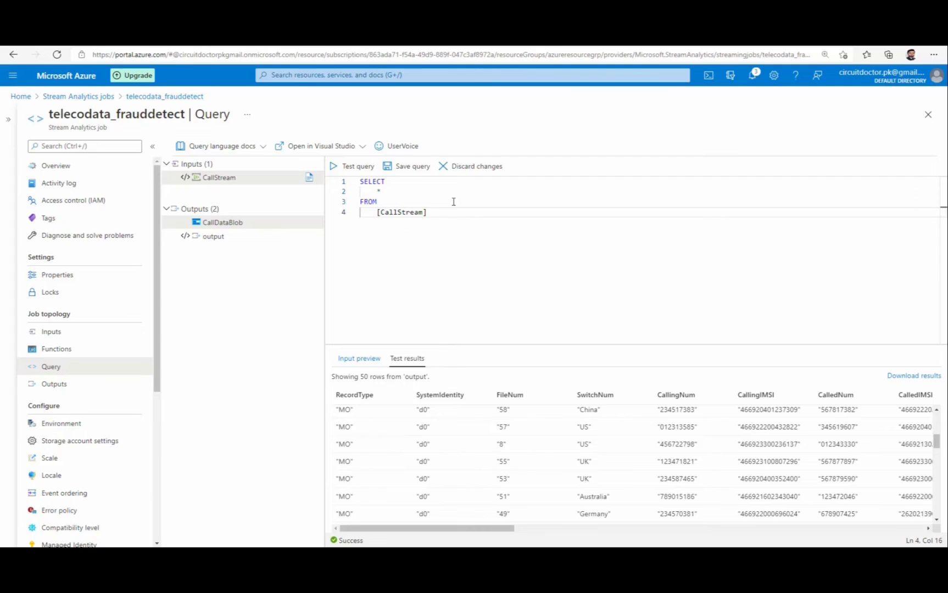
pyautogui.click(464, 167)
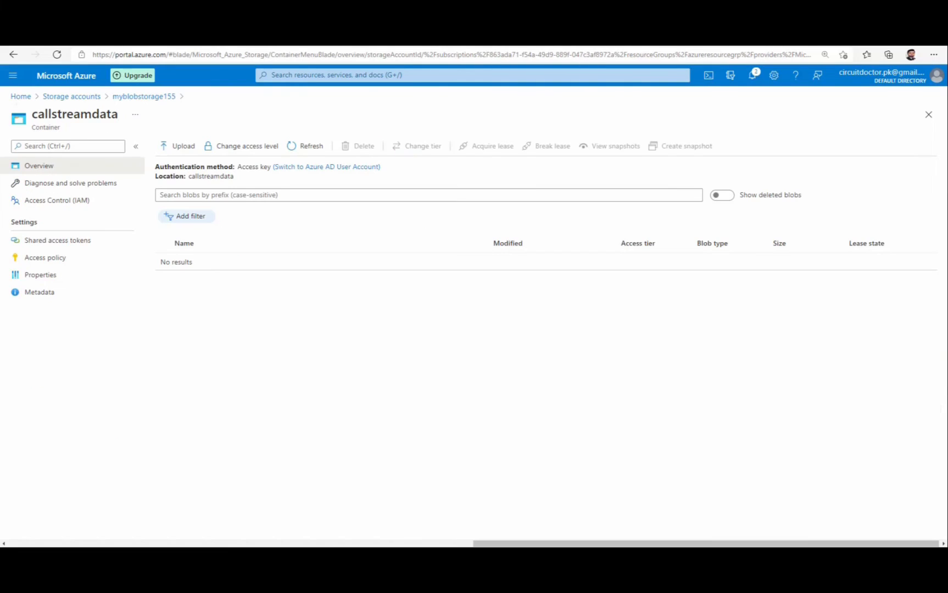
pyautogui.click(317, 156)
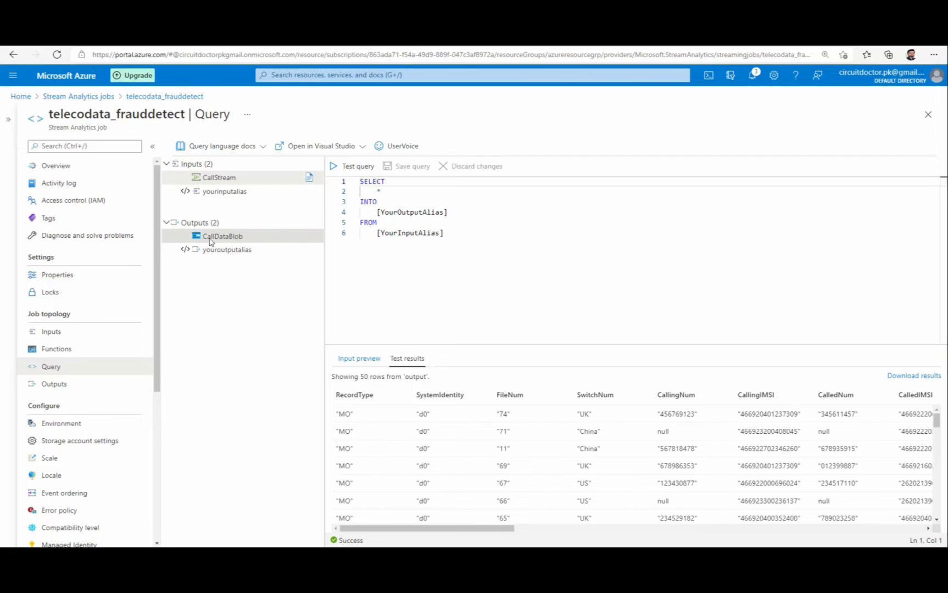
# - Set the query to select everything into [CallDataBlob] from [CallStream], test it and save it
pyautogui.doubleClick(404, 214)
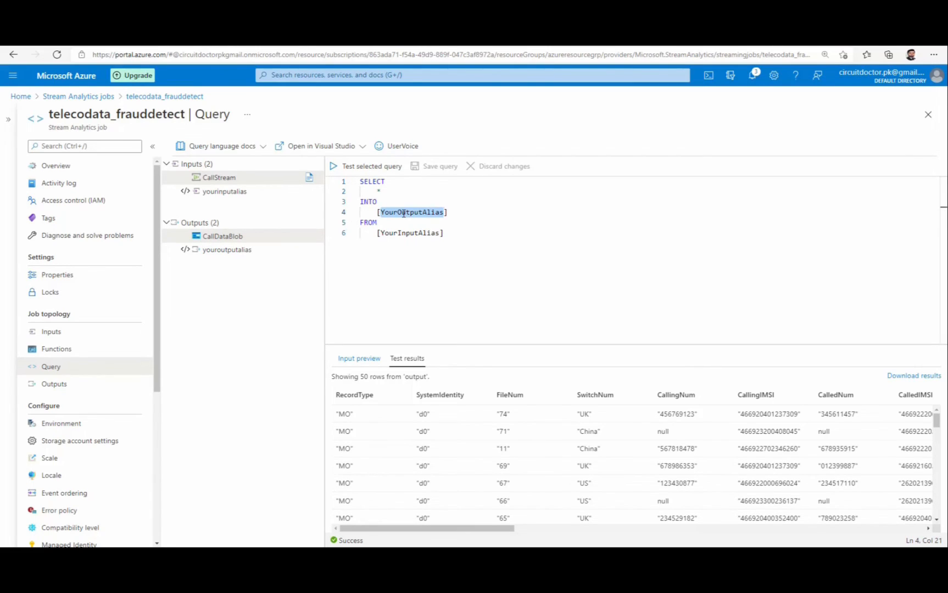
pyautogui.write('CallDataBlob')
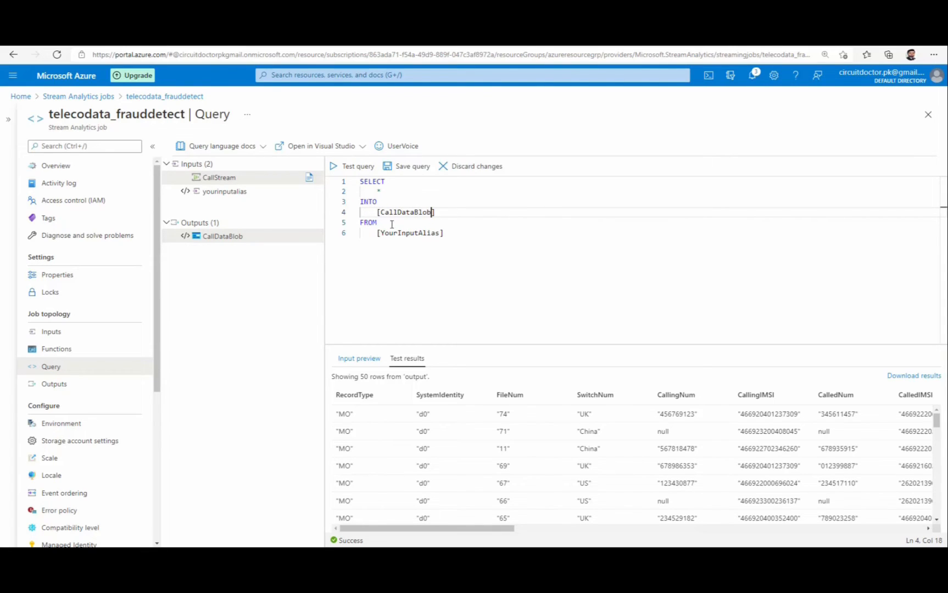
pyautogui.doubleClick(398, 234)
pyautogui.write('CallStream')
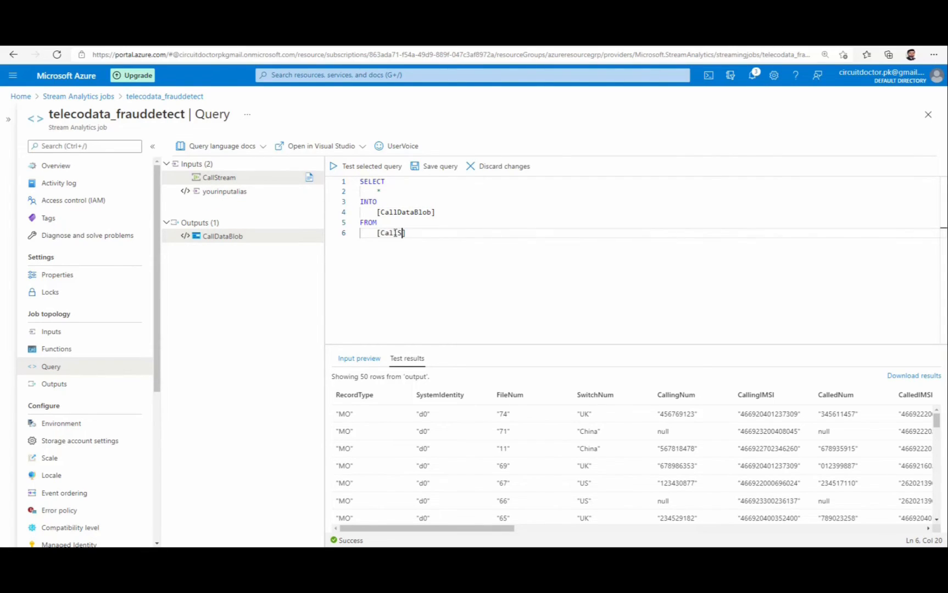
pyautogui.click(404, 235)
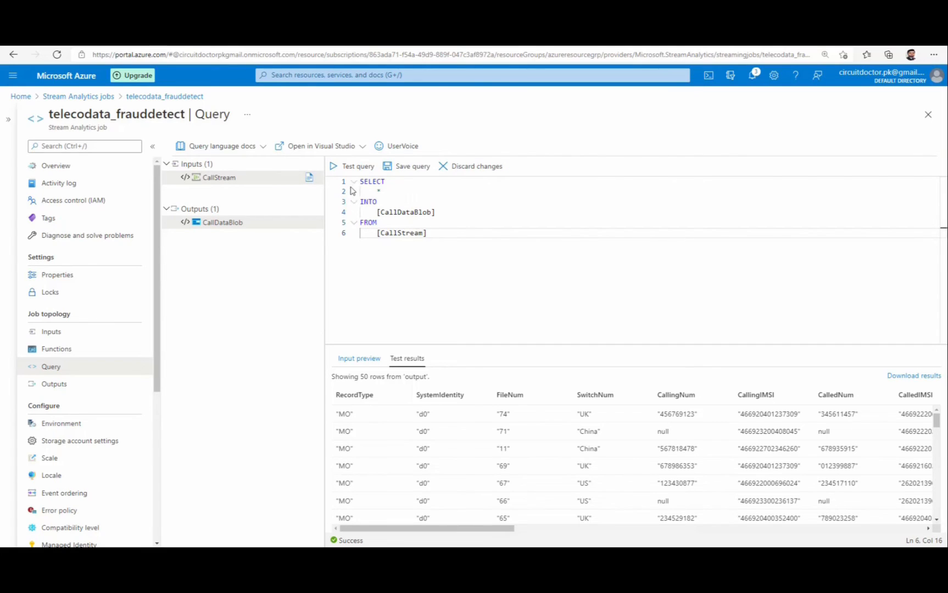
pyautogui.click(350, 166)
pyautogui.click(416, 171)
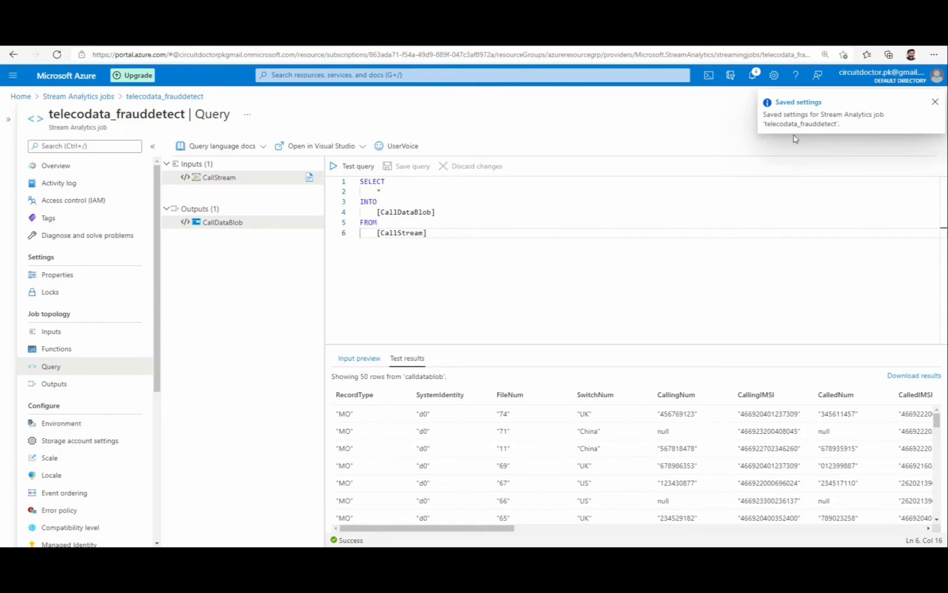
# - Start the telecodata_frauddetect job with the output start time set to Now, and check its notifications and overview
pyautogui.click(84, 175)
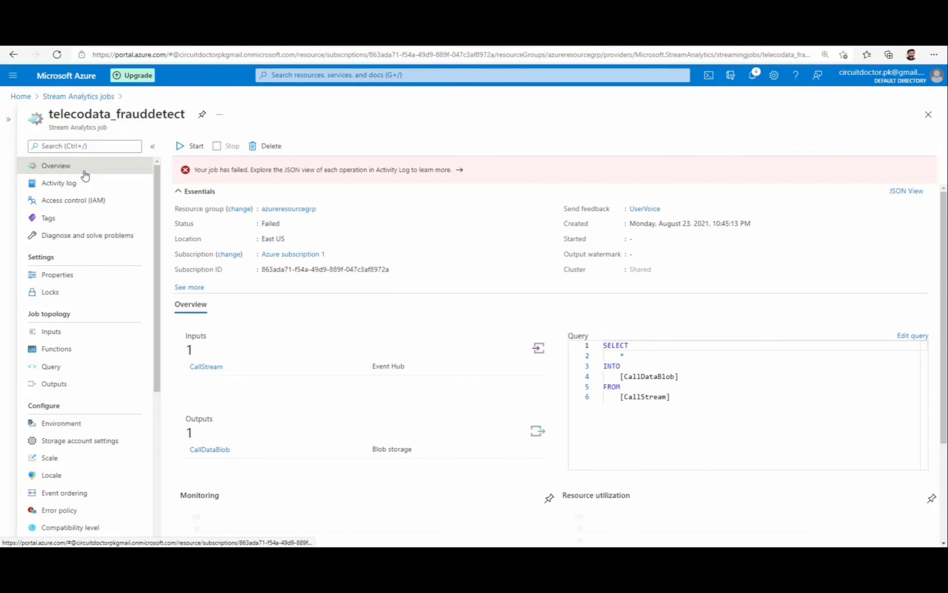
pyautogui.click(196, 146)
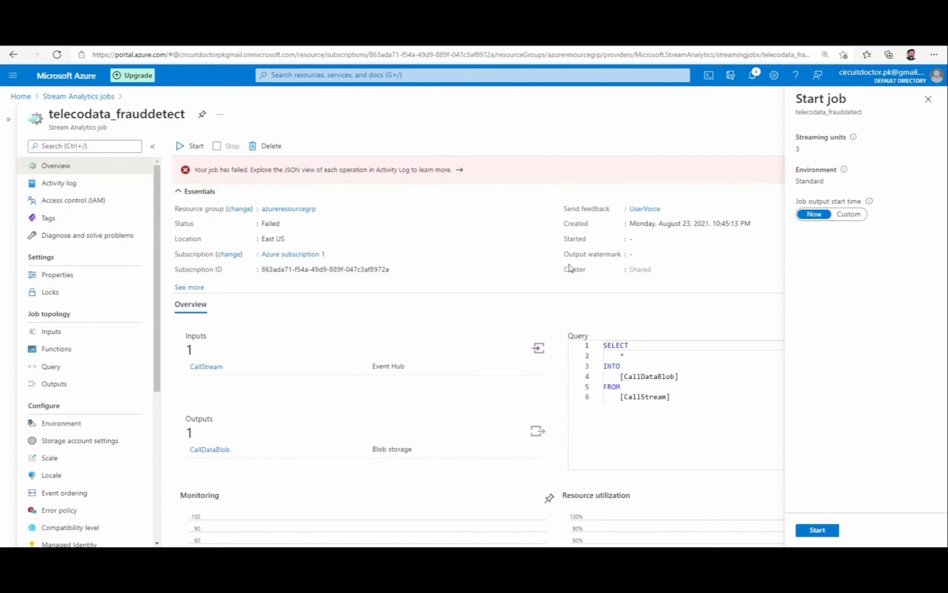
pyautogui.click(818, 531)
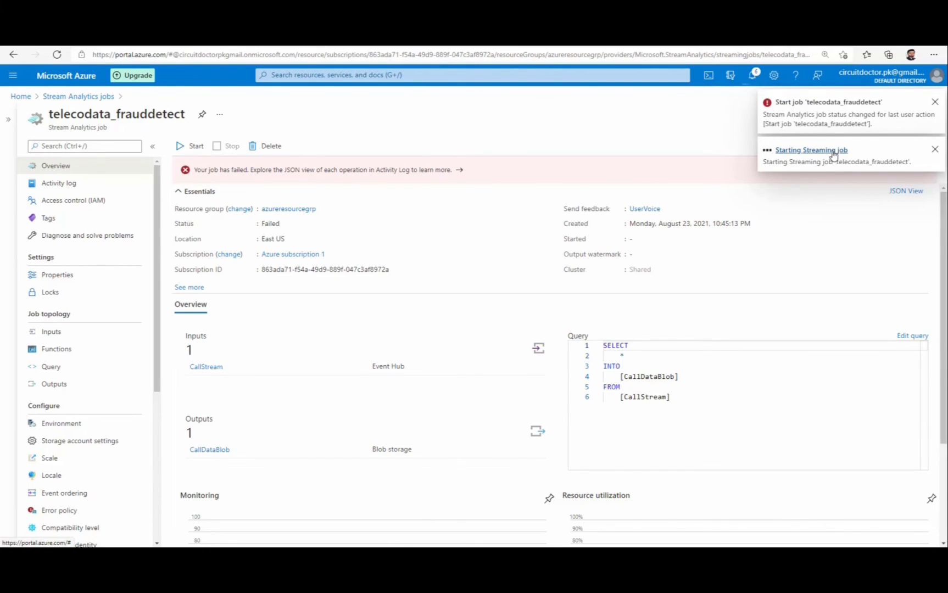
pyautogui.click(753, 85)
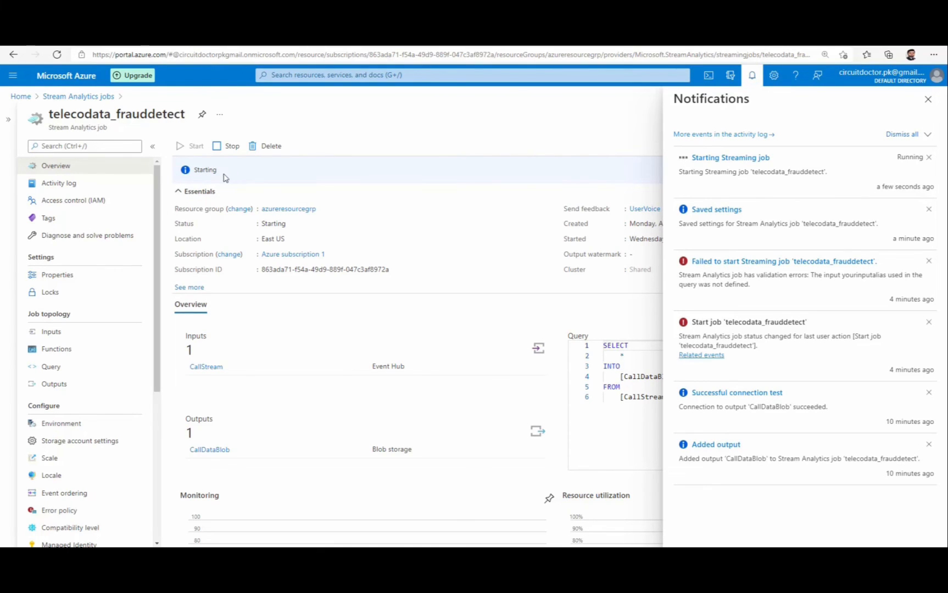
pyautogui.click(751, 84)
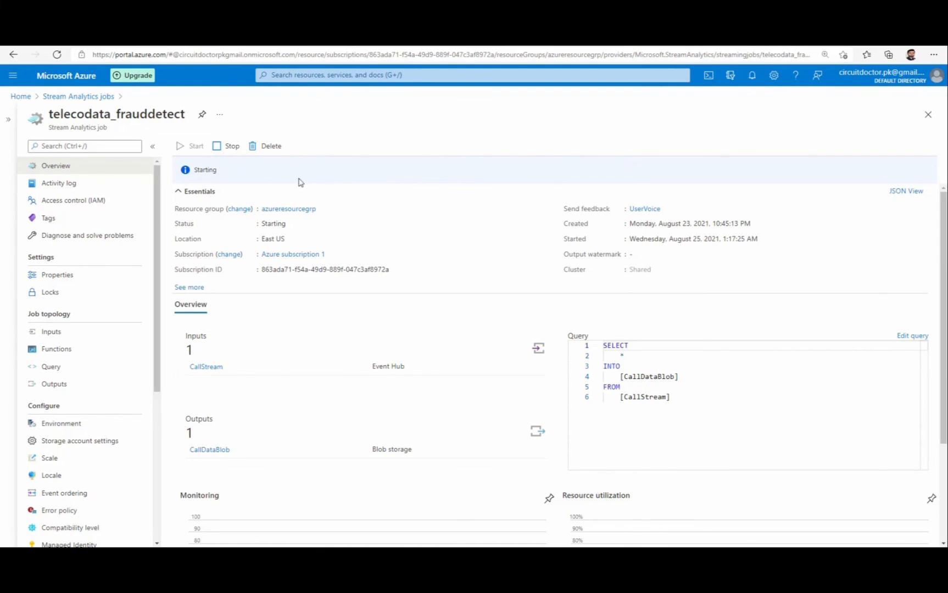
pyautogui.scroll(-3, 462, 226)
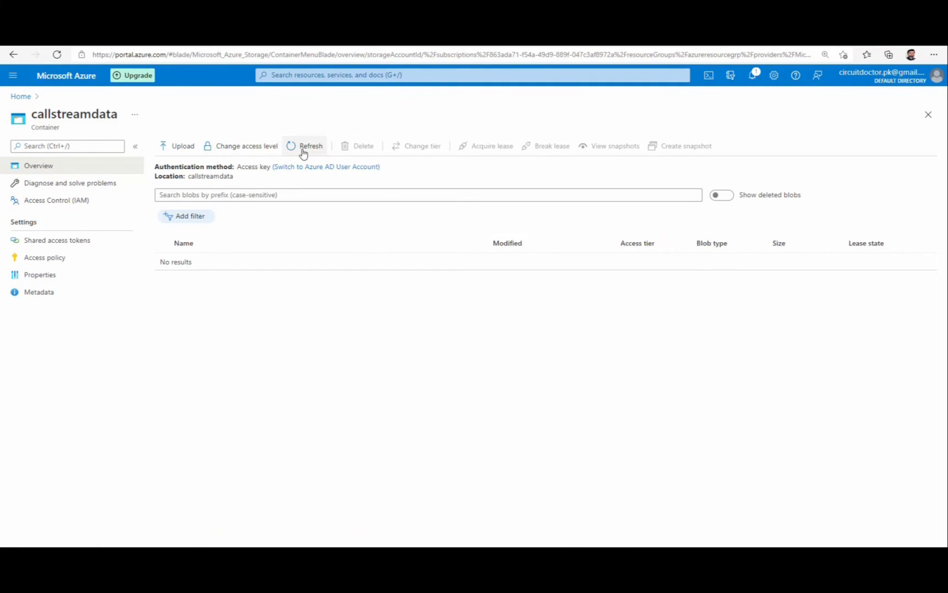
# - Refresh the callstreamdata container repeatedly, comparing the CSV blobs' modified times with the system clock and the generator's console output
pyautogui.click(303, 153)
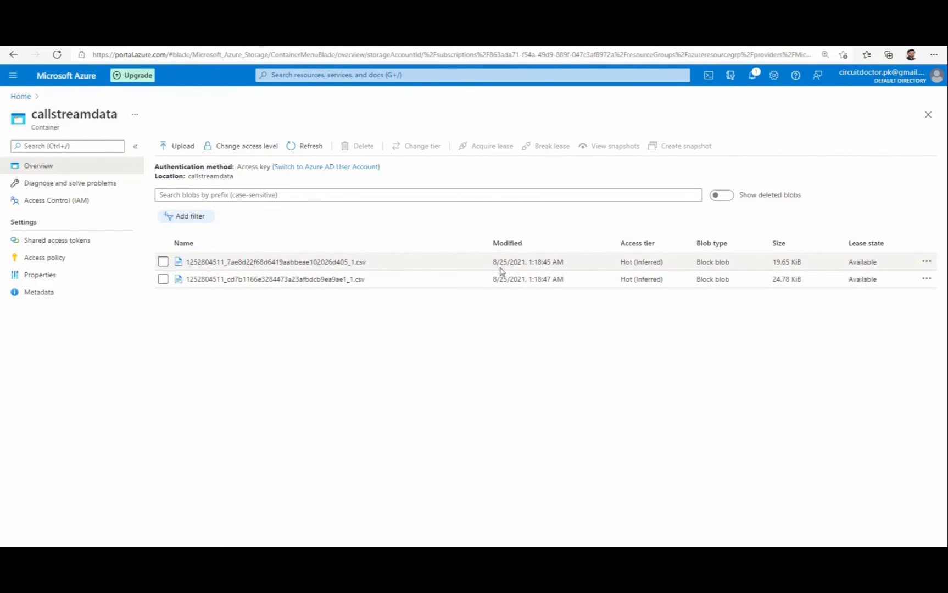
pyautogui.click(906, 557)
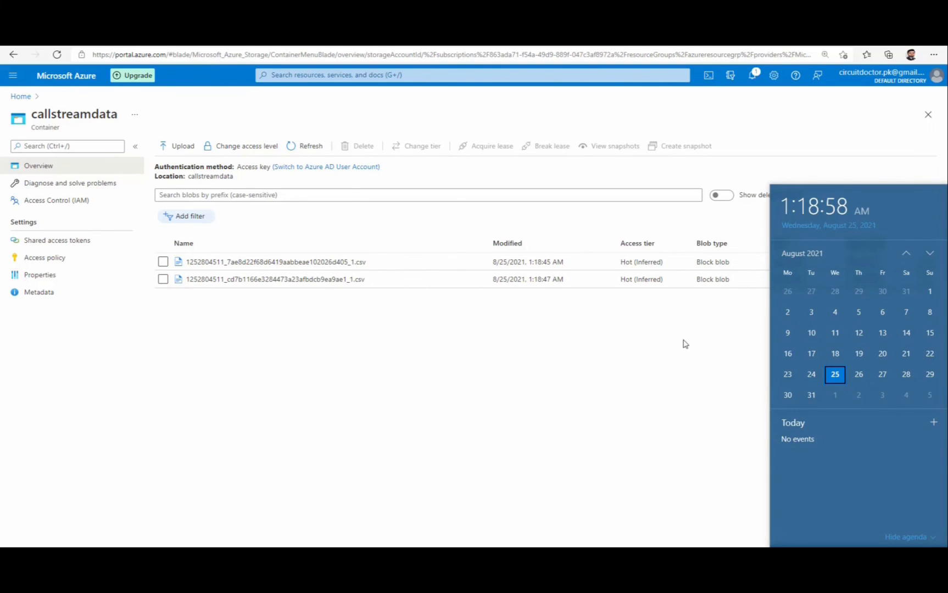
pyautogui.click(609, 344)
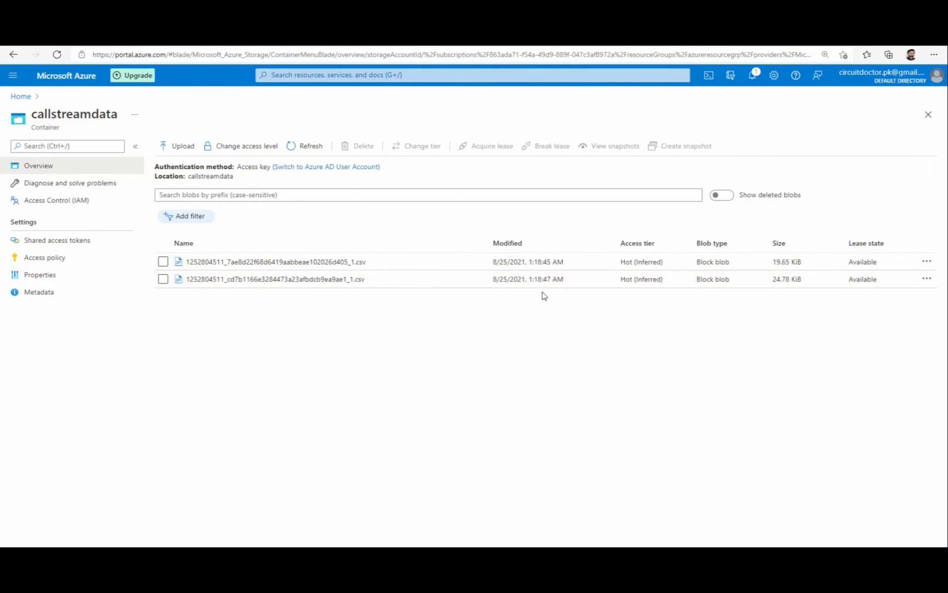
pyautogui.click(304, 148)
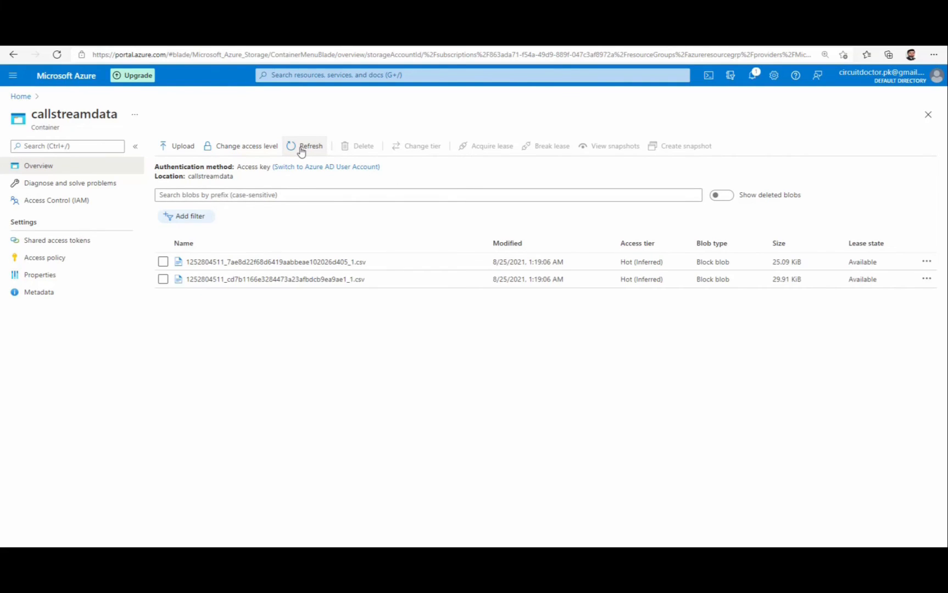
pyautogui.click(301, 147)
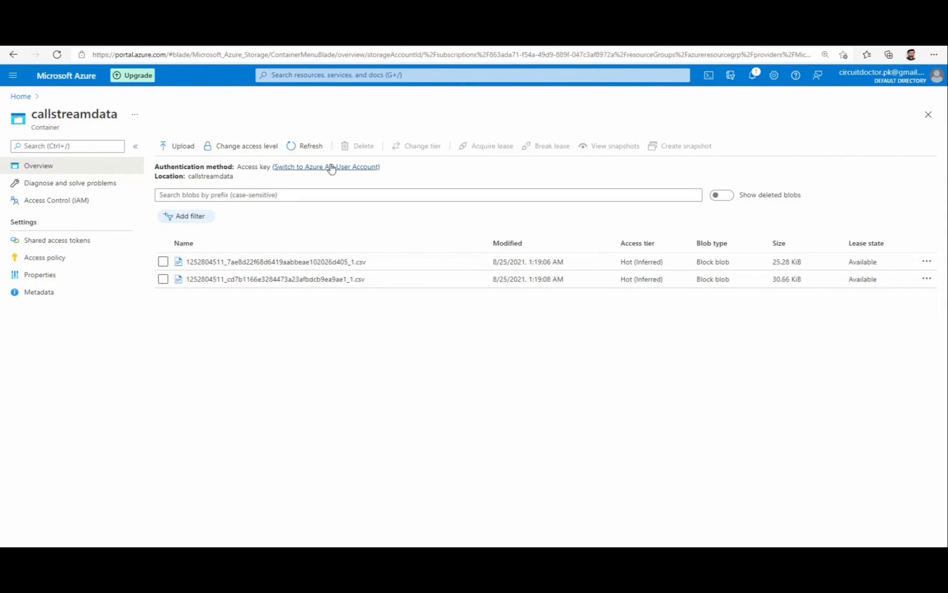
pyautogui.click(316, 152)
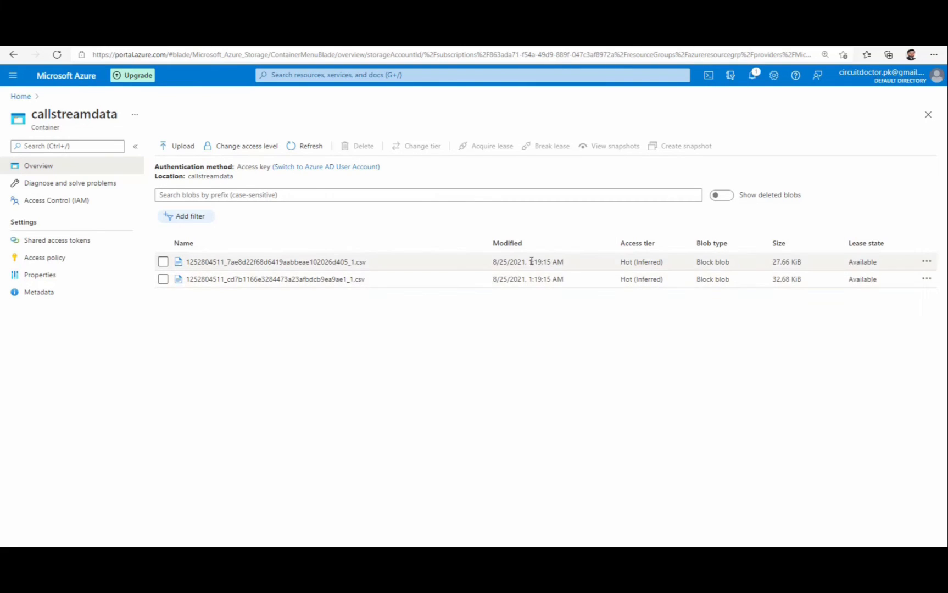
pyautogui.click(309, 146)
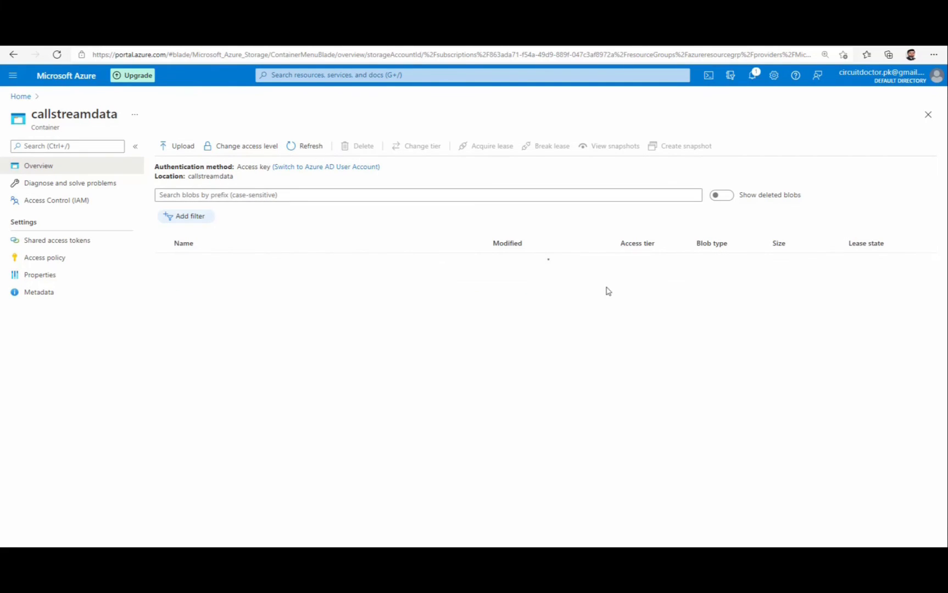
pyautogui.click(747, 556)
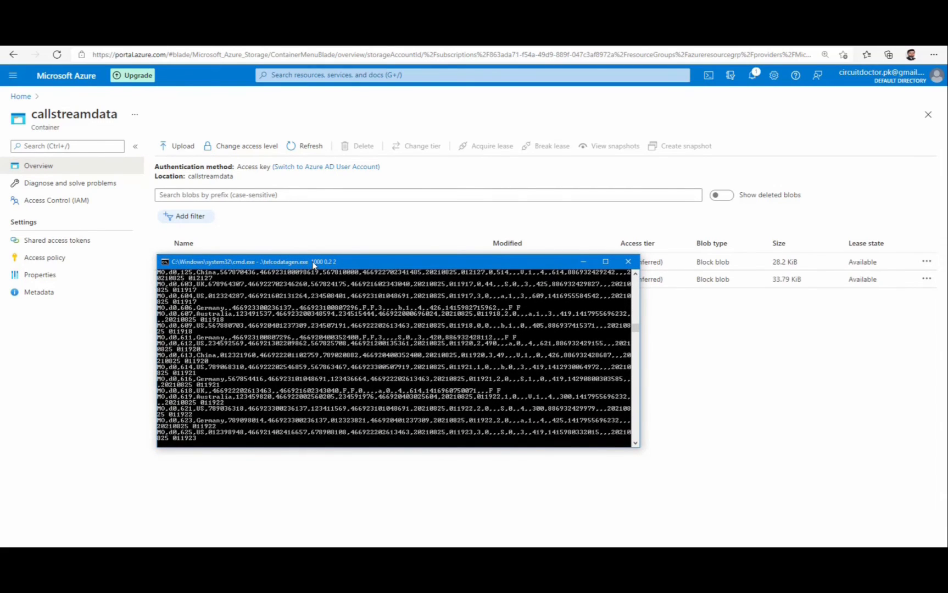
pyautogui.click(148, 381)
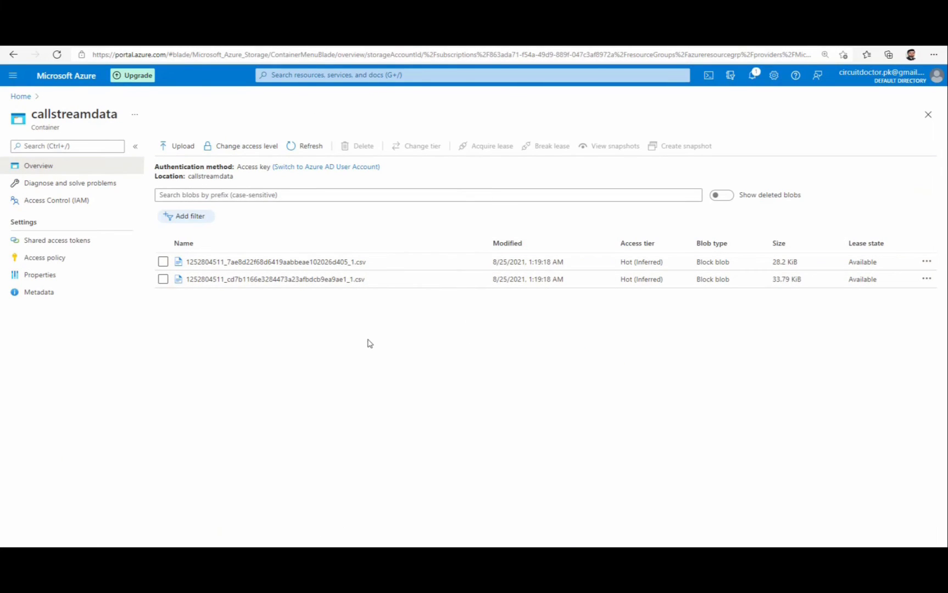
pyautogui.click(306, 147)
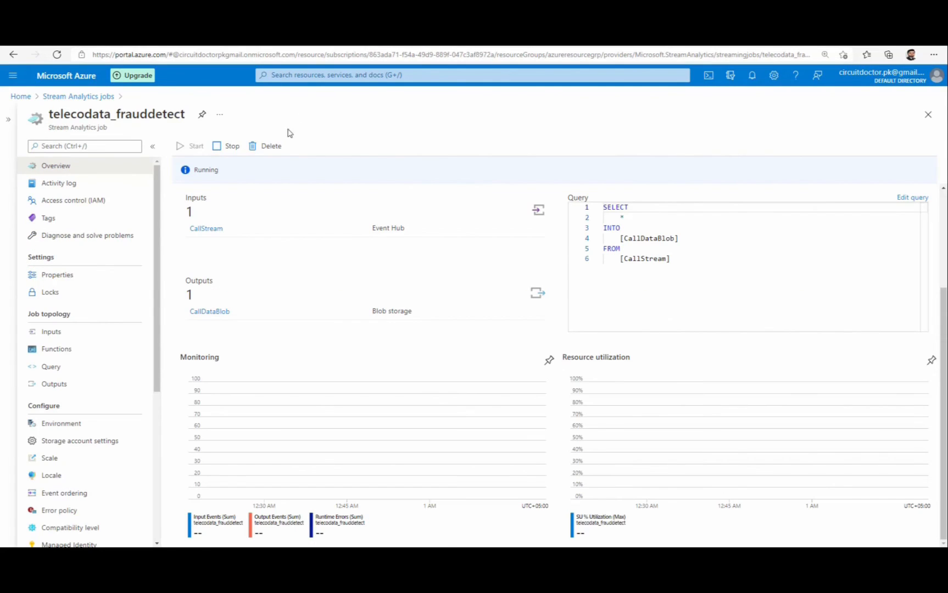
# - Stop the telecodata_frauddetect job and refresh the callstreamdata container's blob list
pyautogui.click(230, 146)
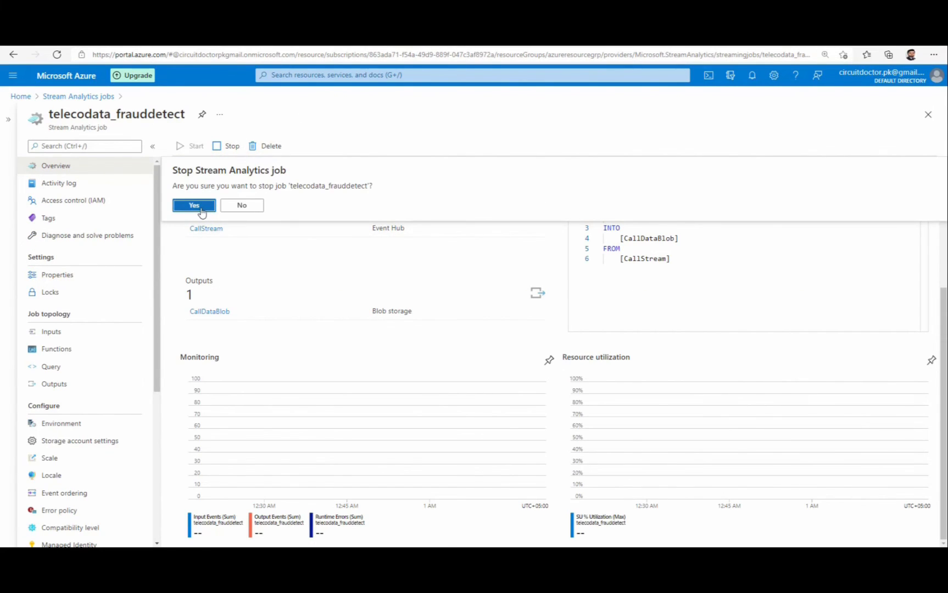
pyautogui.click(195, 205)
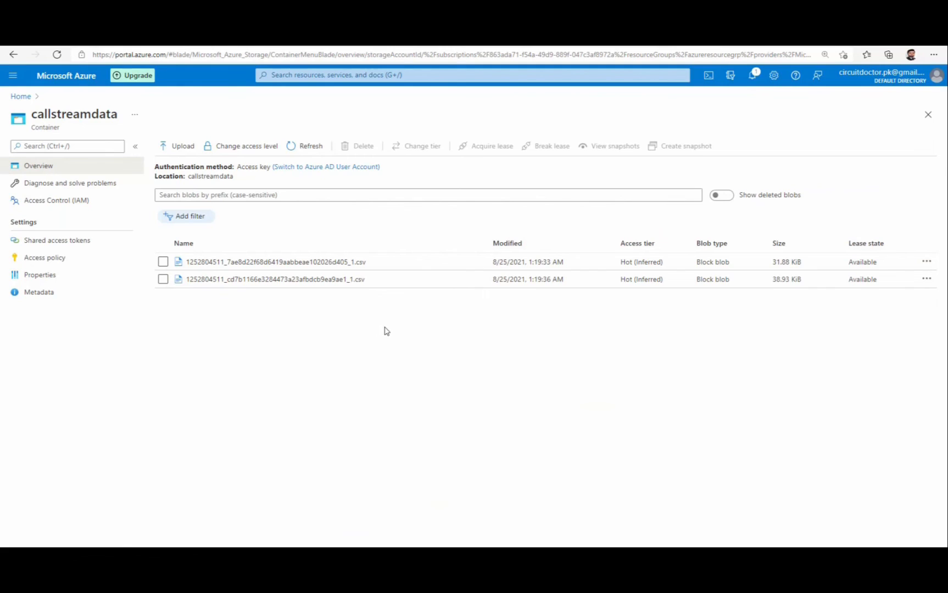
pyautogui.click(304, 147)
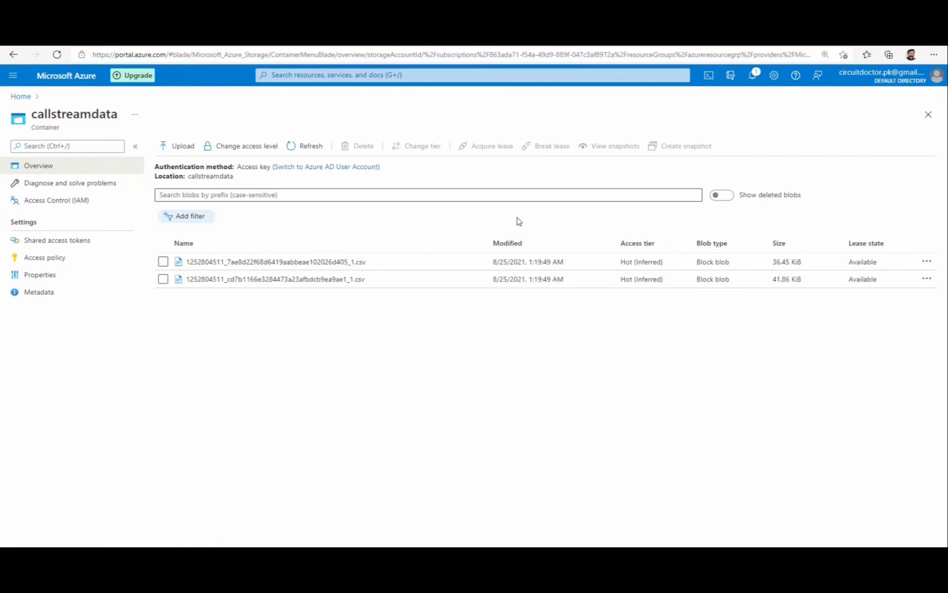
pyautogui.click(309, 153)
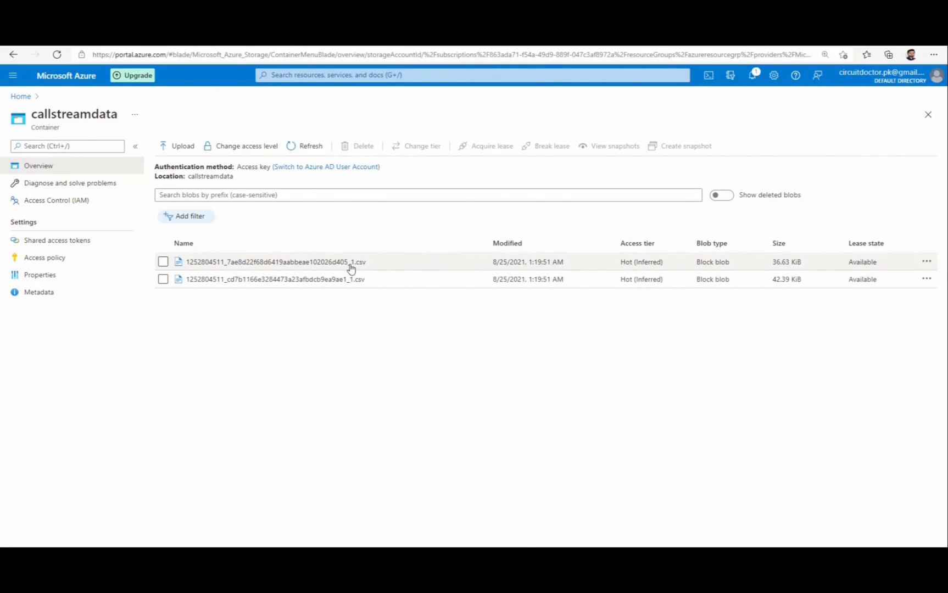
# - Download the first CSV blob in the callstreamdata container and open the downloaded file in Excel
pyautogui.click(341, 264)
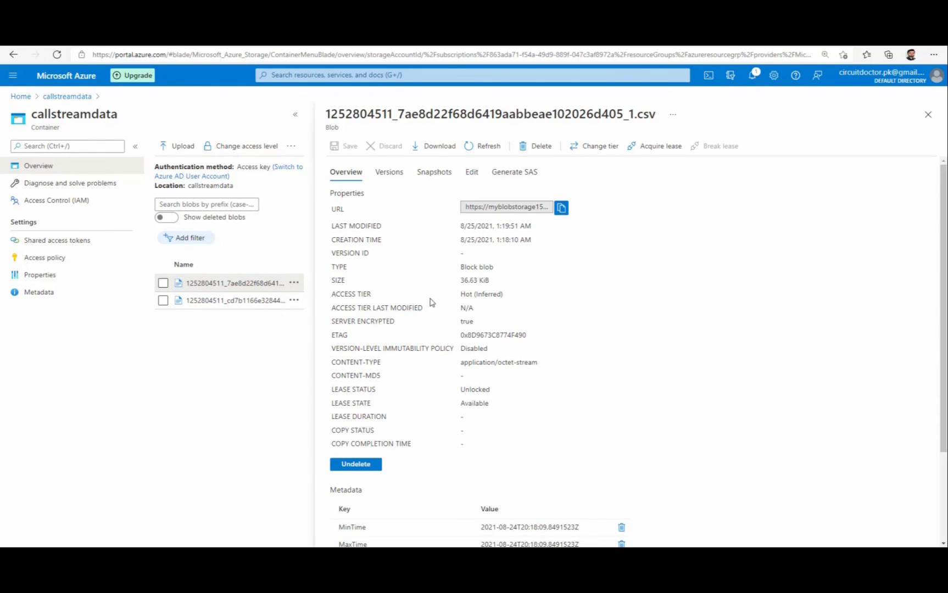
pyautogui.click(444, 152)
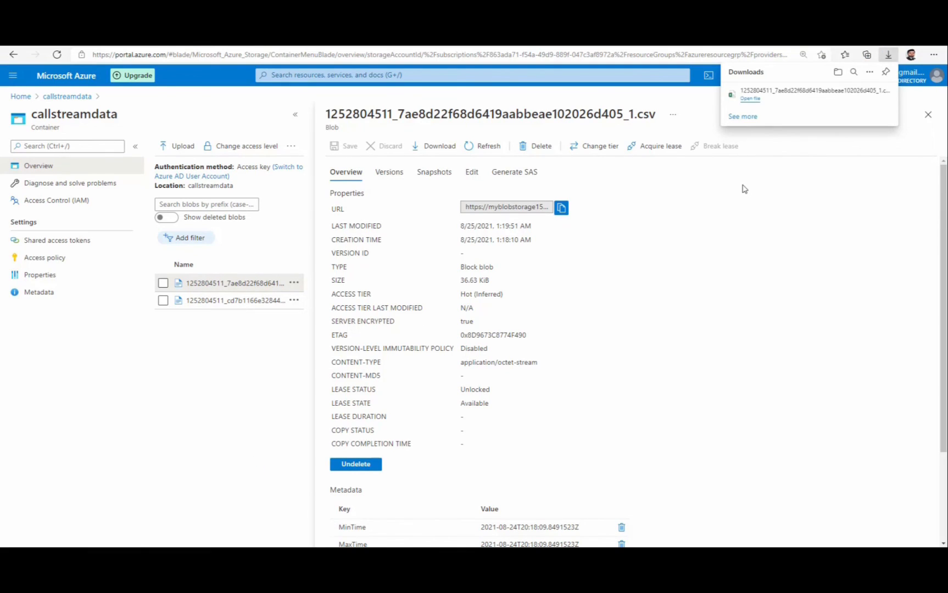
pyautogui.click(750, 99)
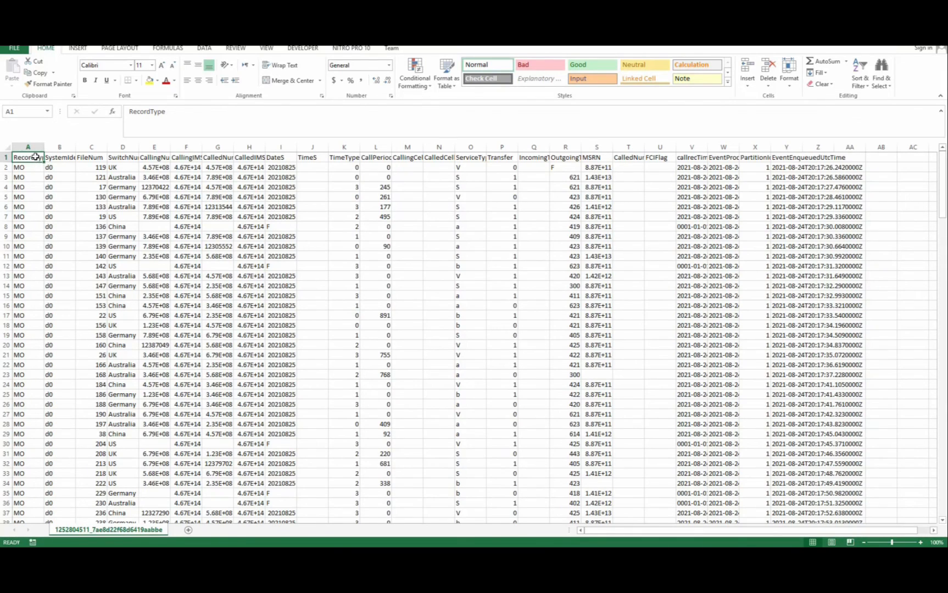
# - Examine the CSV's header columns from SystemIdentity to CallingNum and read through the call records below them
pyautogui.click(64, 158)
pyautogui.click(95, 158)
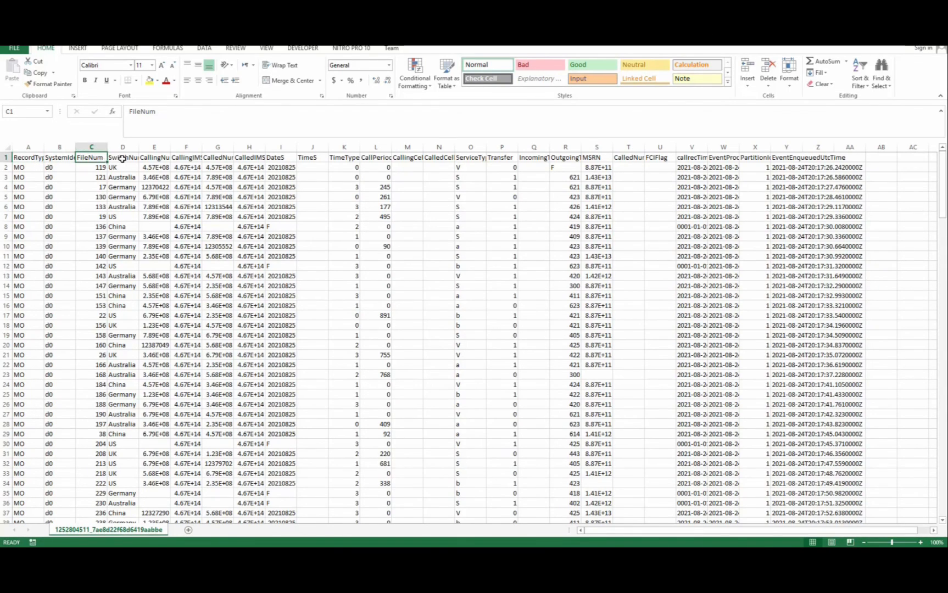
pyautogui.click(122, 159)
pyautogui.click(149, 159)
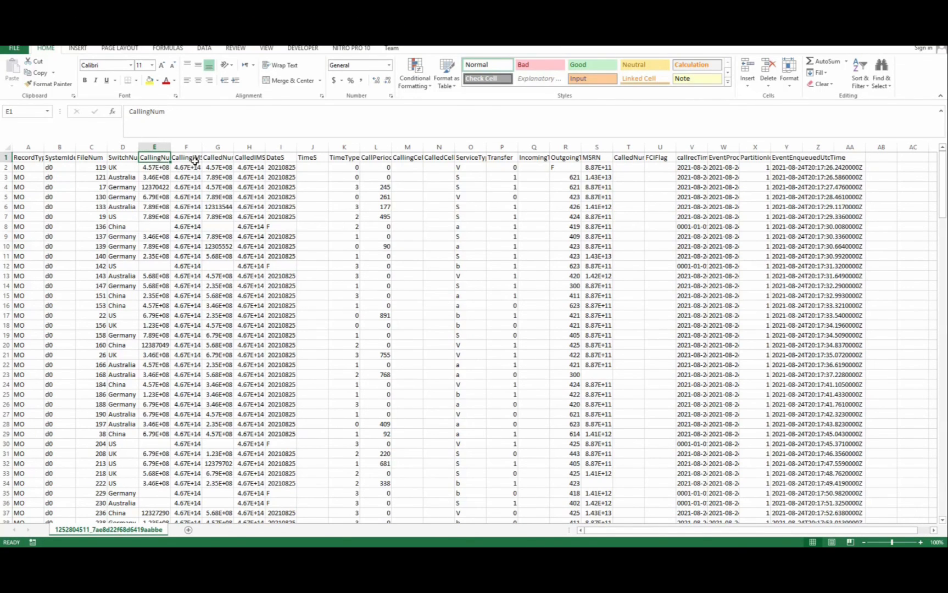
pyautogui.scroll(-17, 730, 242)
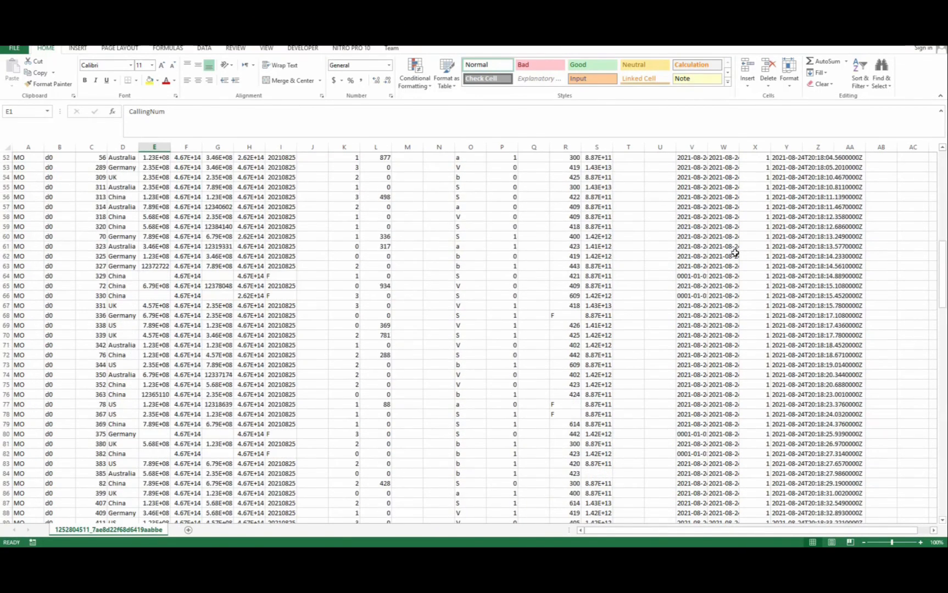
pyautogui.scroll(-17, 735, 253)
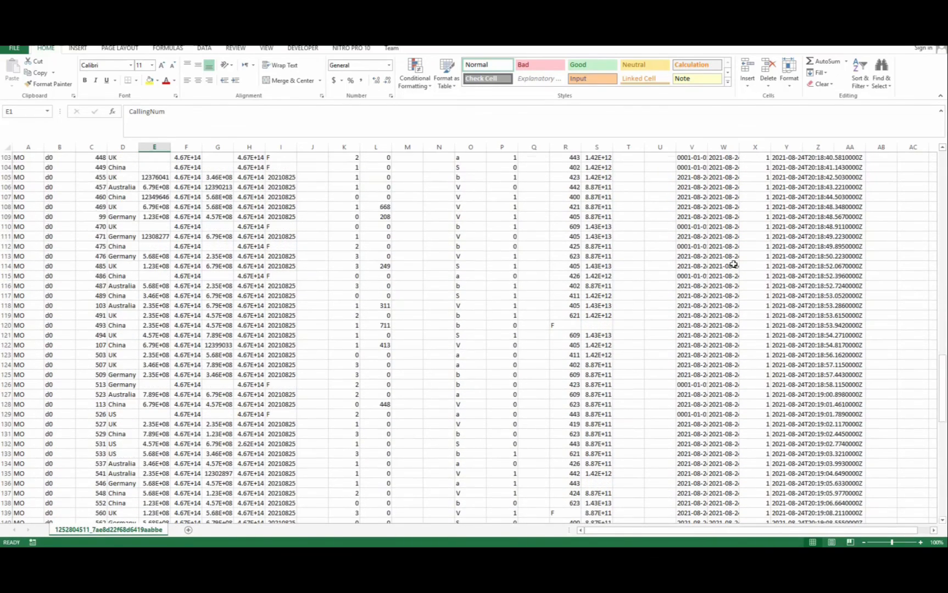
pyautogui.scroll(-8, 733, 264)
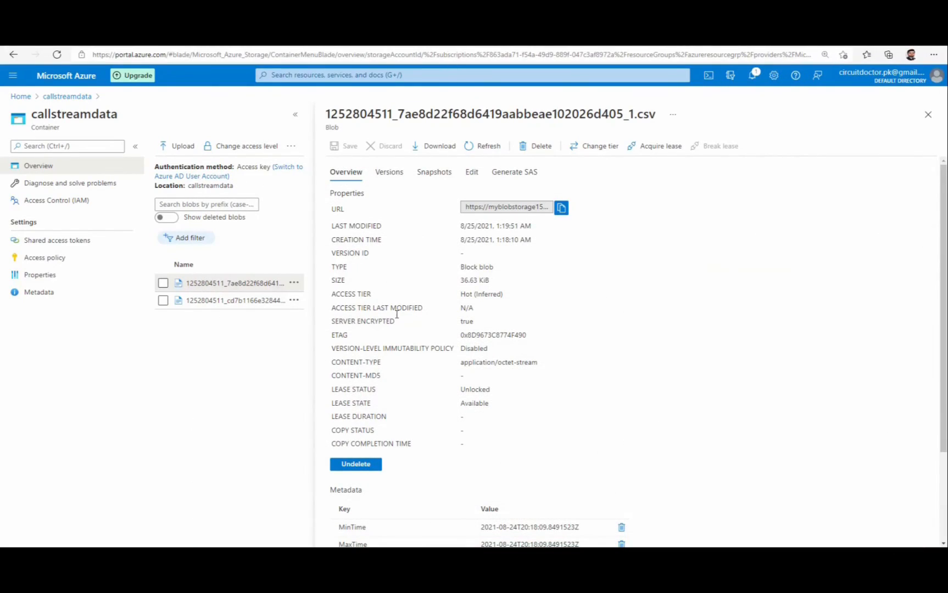